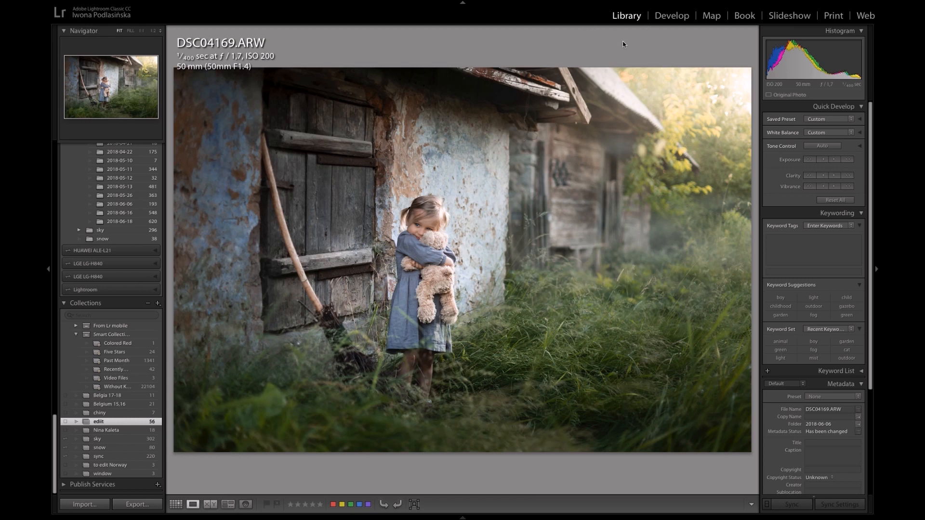
pyautogui.moveTo(55, 450); pyautogui.dragTo(53, 497)
pyautogui.moveTo(682, 1)
pyautogui.scroll(5, 61, 398)
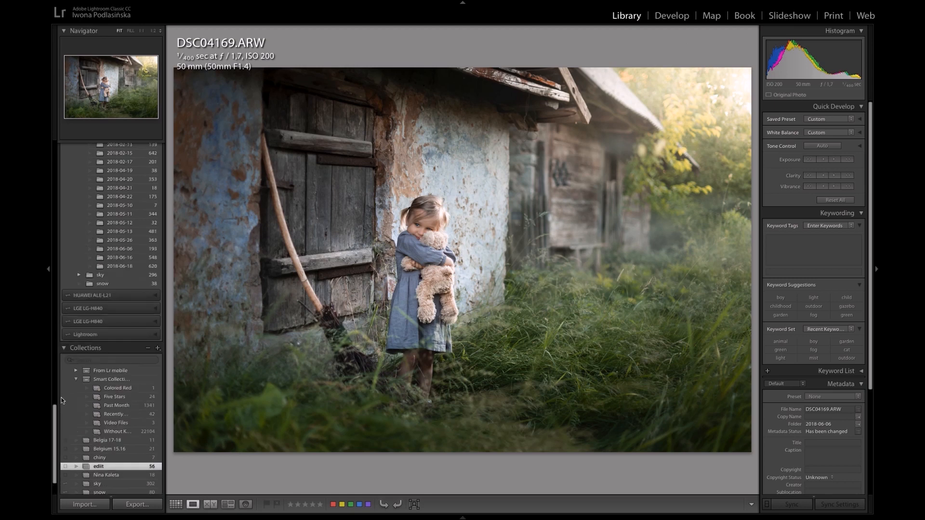
pyautogui.scroll(-5, 62, 398)
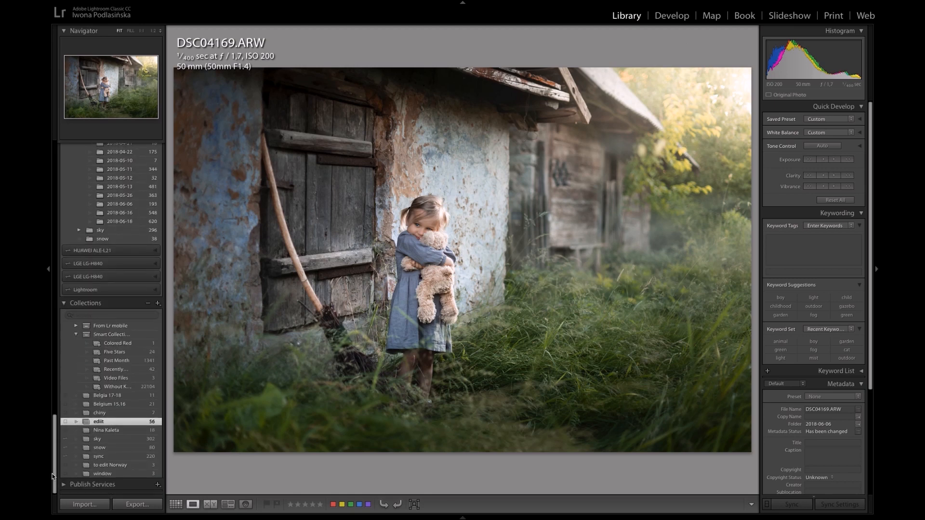
# Start a photo import and choose the 2017 subfolder of photos on the SP PHD U3 drive as the source.
pyautogui.click(94, 506)
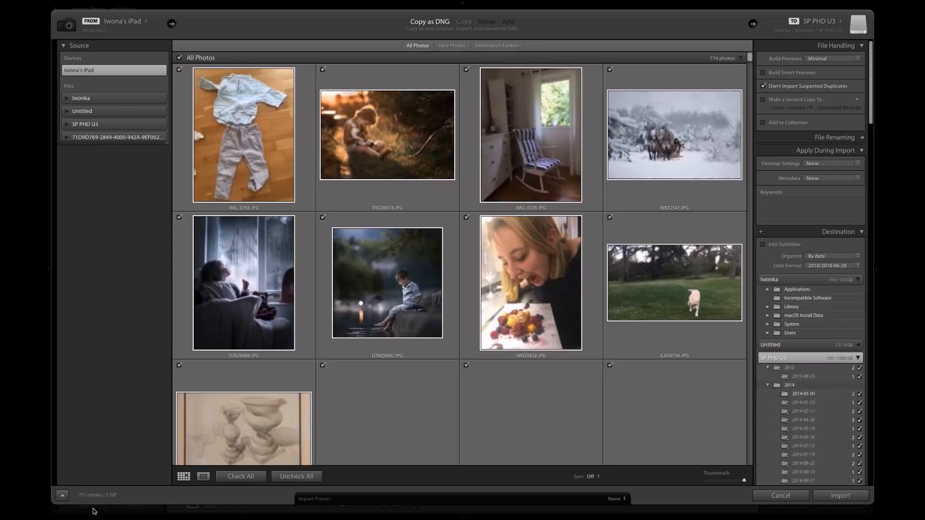
pyautogui.click(67, 127)
pyautogui.click(67, 128)
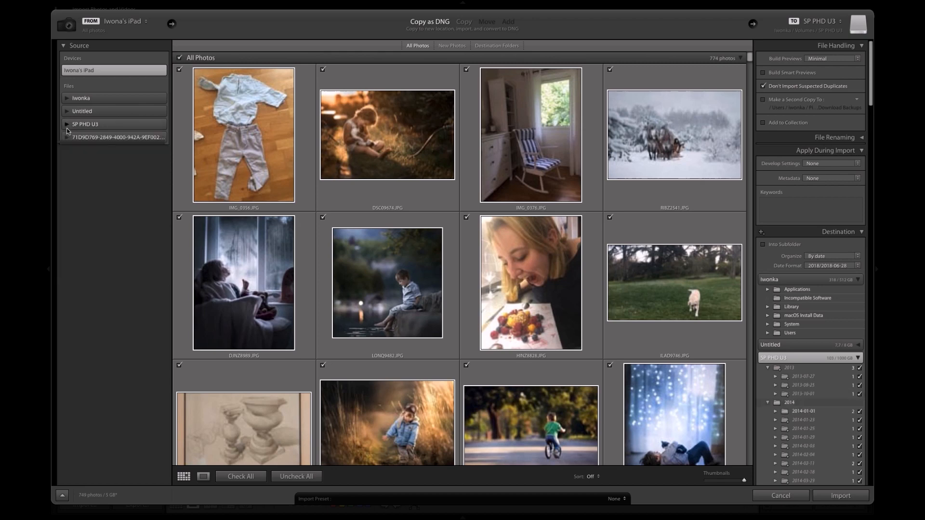
pyautogui.click(67, 128)
pyautogui.click(106, 204)
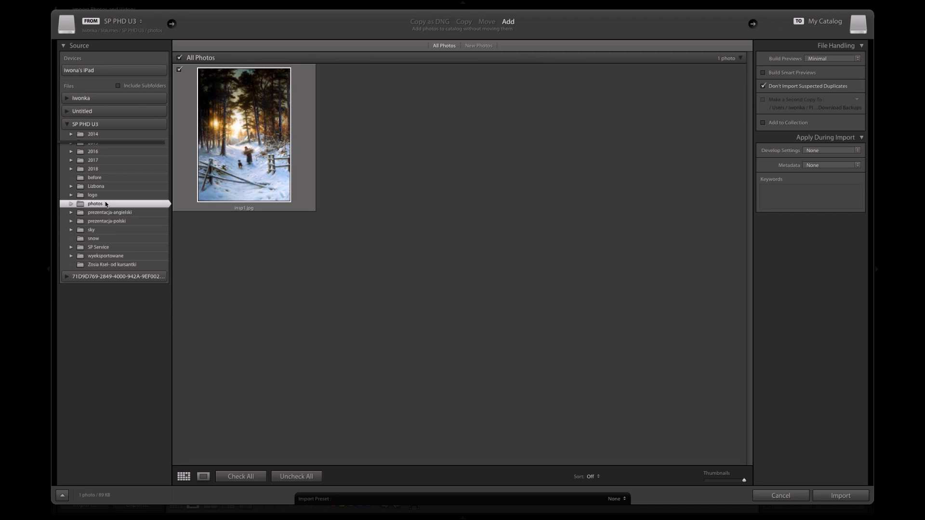
pyautogui.click(71, 203)
pyautogui.click(111, 240)
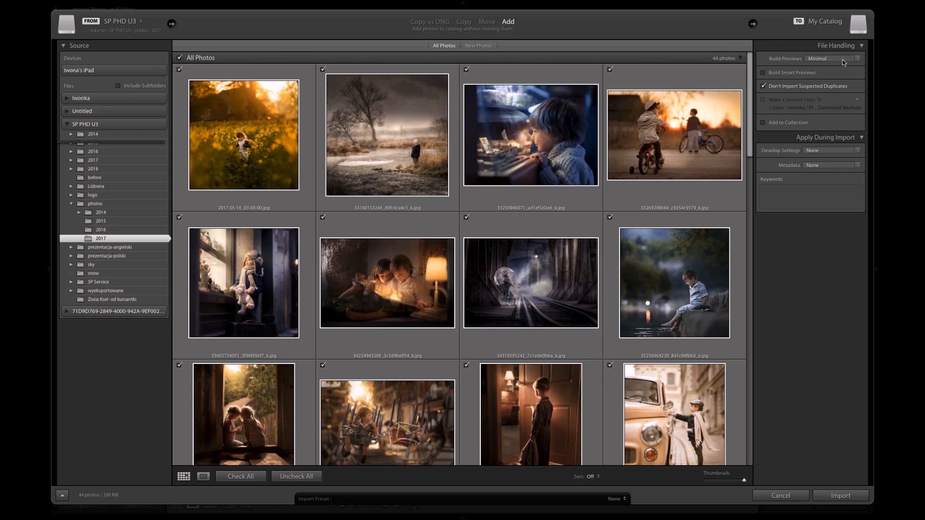
# Set the import to Copy, then try switching the Into Subfolder option and the first photo's inclusion off and on.
pyautogui.click(464, 22)
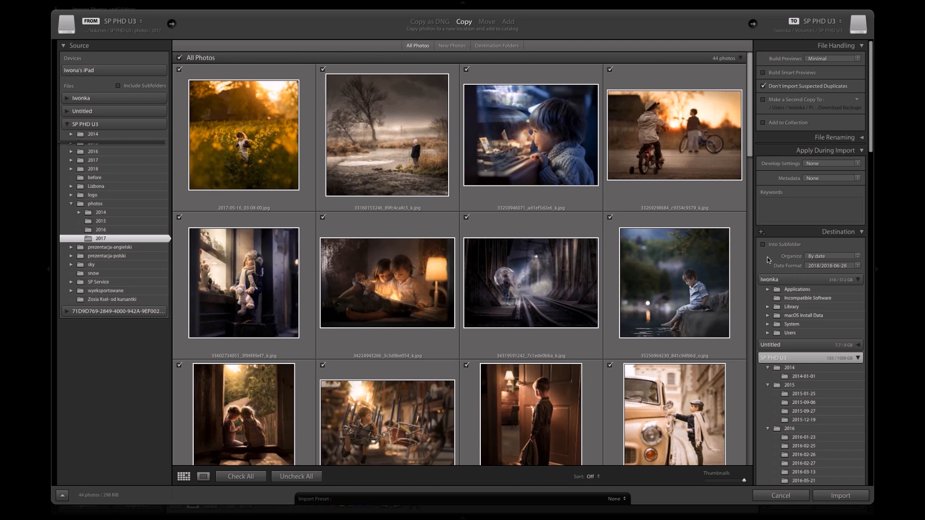
pyautogui.click(763, 245)
pyautogui.click(762, 245)
pyautogui.click(180, 70)
pyautogui.click(180, 70)
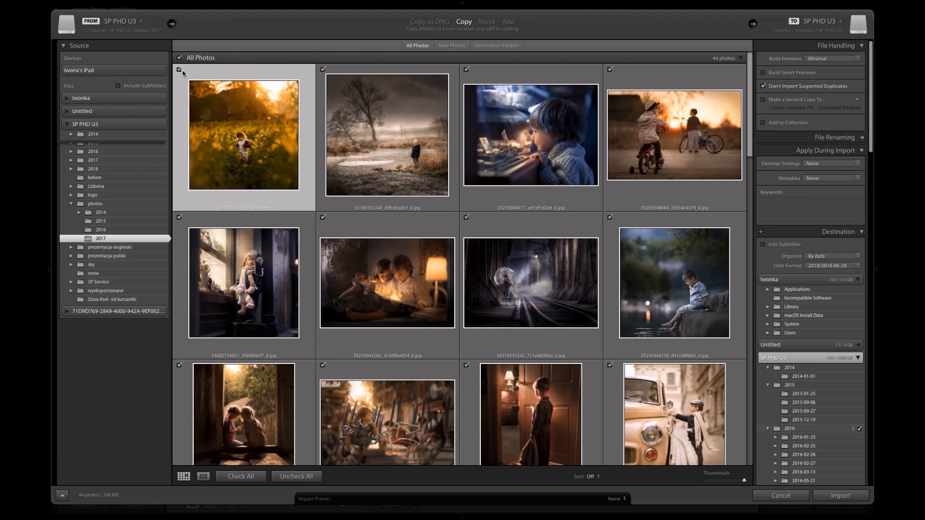
# Exclude all photos from the import, include only the first four, and cancel the import.
pyautogui.click(297, 477)
pyautogui.click(179, 70)
pyautogui.click(323, 70)
pyautogui.click(467, 69)
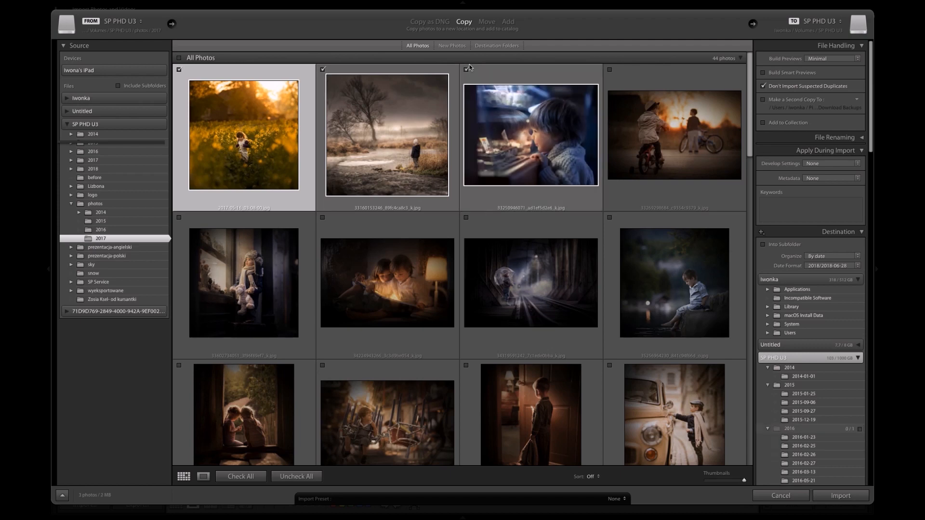
pyautogui.click(610, 69)
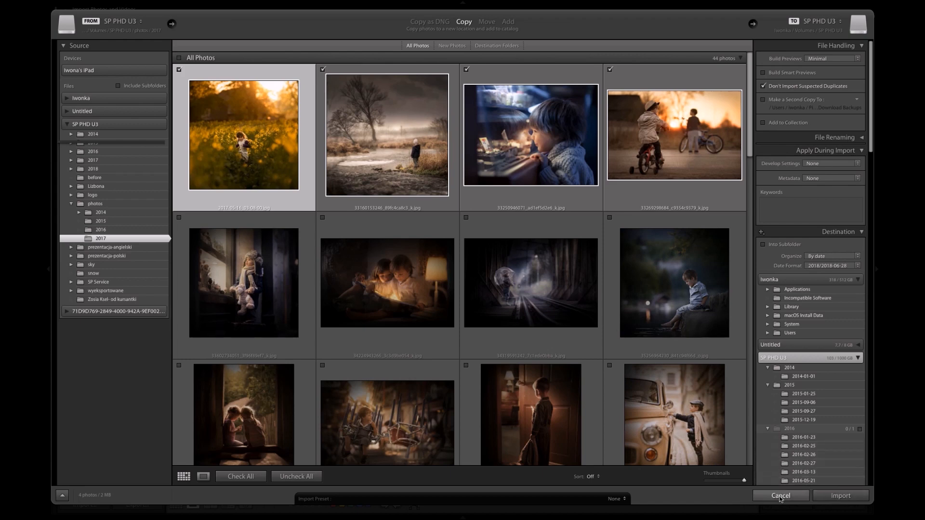
pyautogui.click(781, 496)
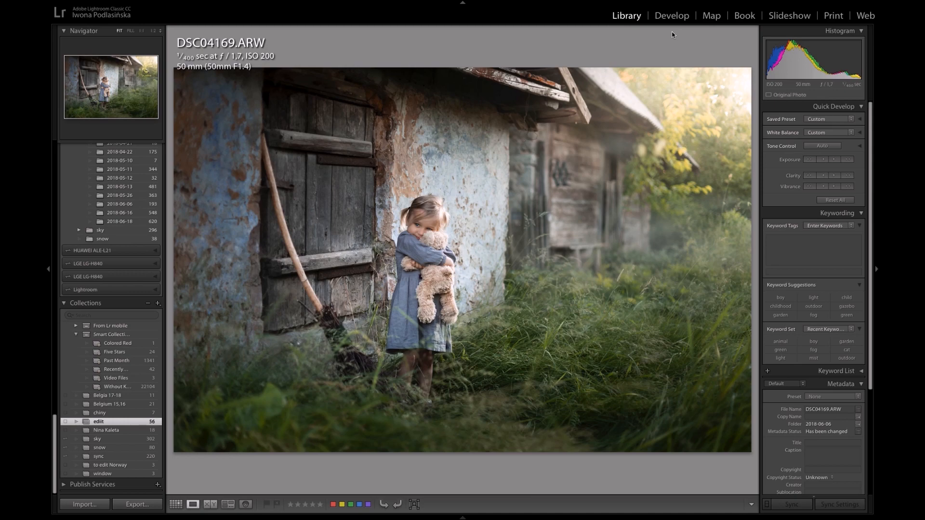
# Switch to the Develop module for DSC04169.ARW and collapse the Presets section.
pyautogui.click(670, 16)
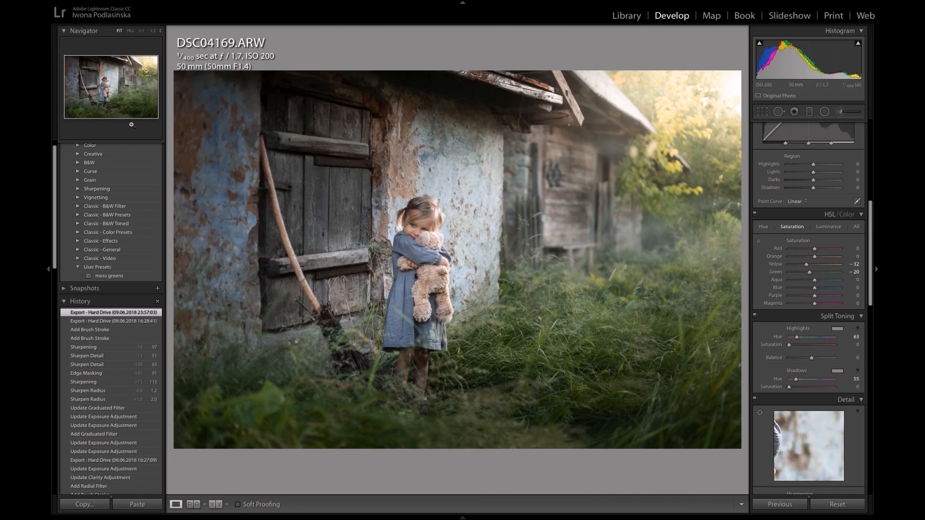
pyautogui.moveTo(56, 155); pyautogui.dragTo(56, 150)
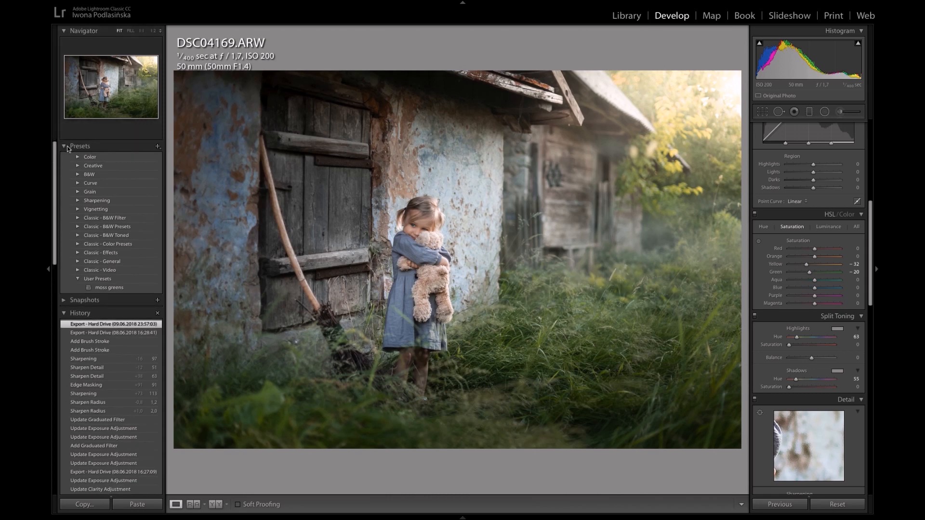
pyautogui.click(64, 146)
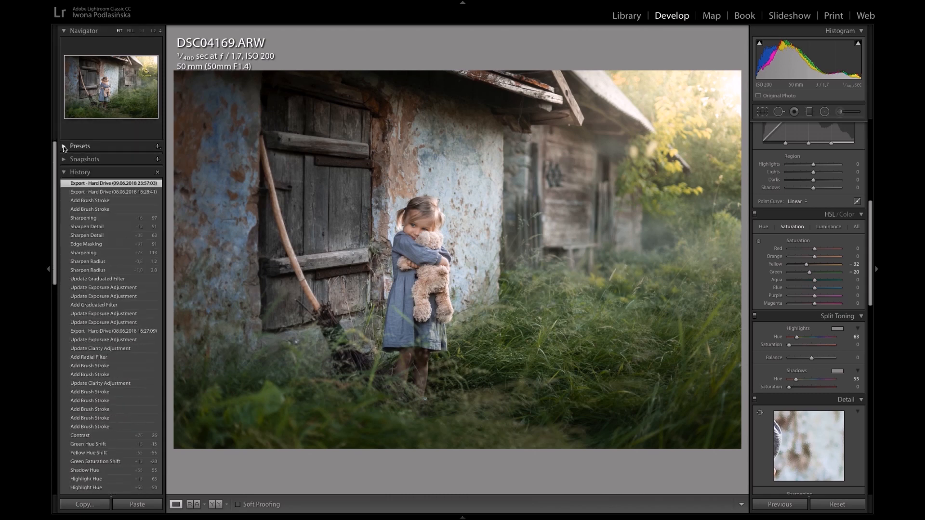
# Look through the photo's full edit history down to the collections list and return to the newest entries.
pyautogui.moveTo(55, 153); pyautogui.dragTo(55, 376)
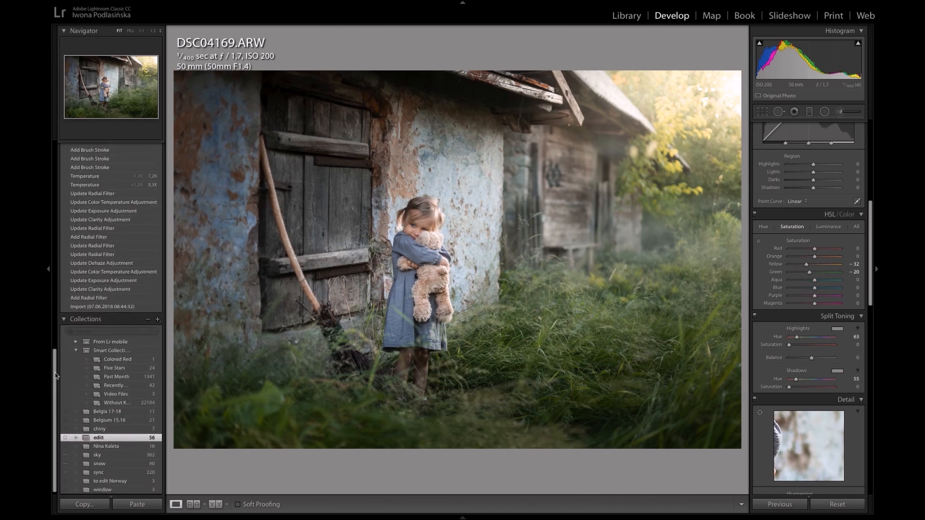
pyautogui.moveTo(55, 376)
pyautogui.mouseDown()
pyautogui.moveTo(59, 350)
pyautogui.moveTo(58, 369)
pyautogui.mouseUp()
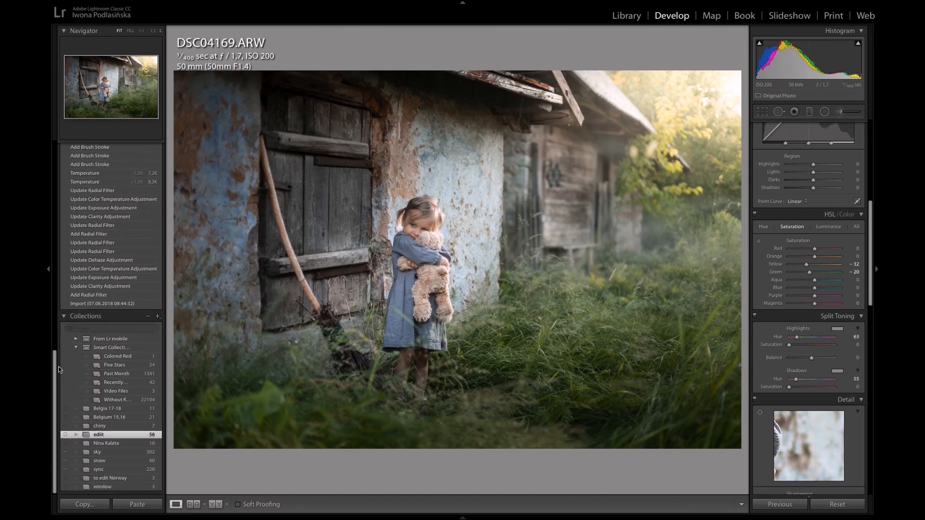
pyautogui.moveTo(59, 366)
pyautogui.mouseDown()
pyautogui.moveTo(56, 356)
pyautogui.moveTo(54, 383)
pyautogui.mouseUp()
pyautogui.moveTo(59, 386)
pyautogui.mouseDown()
pyautogui.moveTo(55, 392)
pyautogui.moveTo(54, 371)
pyautogui.moveTo(51, 380)
pyautogui.mouseUp()
pyautogui.moveTo(51, 386); pyautogui.dragTo(62, 139)
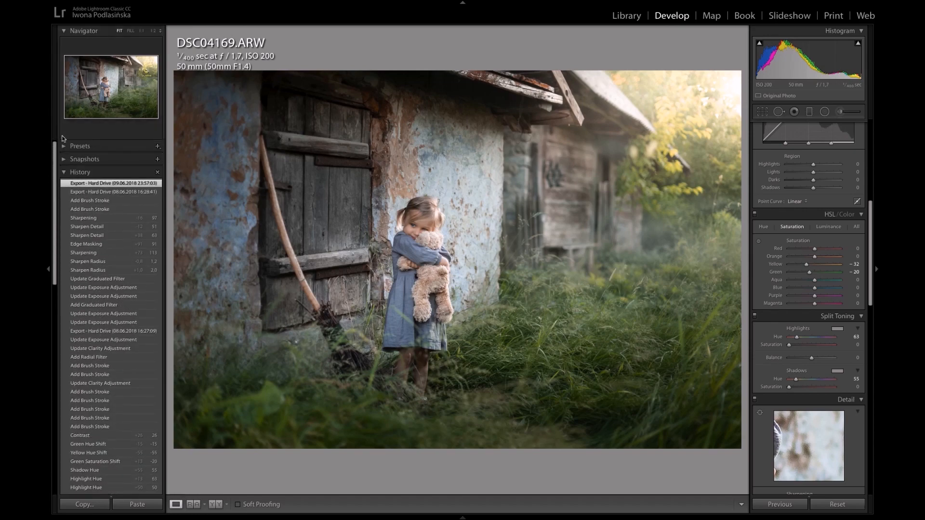
# Examine the girl and teddy bear by switching the photo between Fit, Fill and 1:1 zoom views.
pyautogui.moveTo(871, 215); pyautogui.dragTo(871, 202)
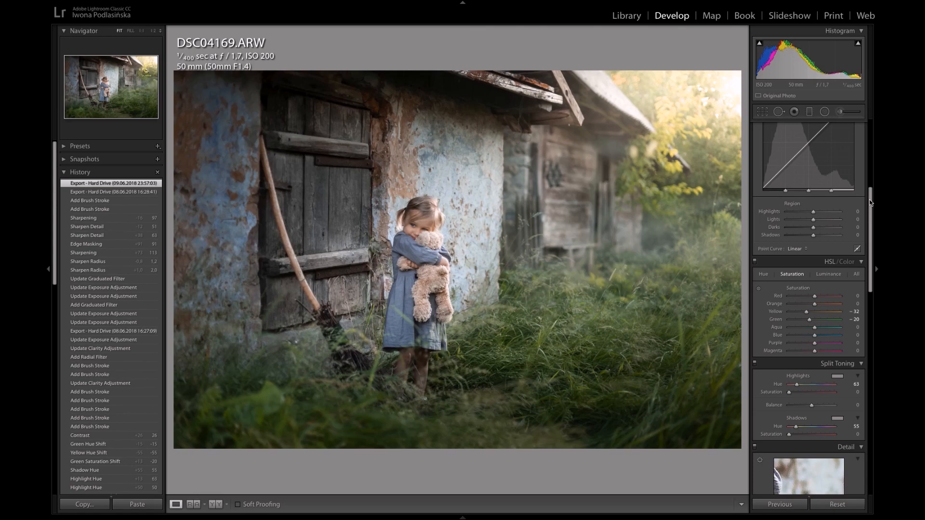
pyautogui.click(558, 215)
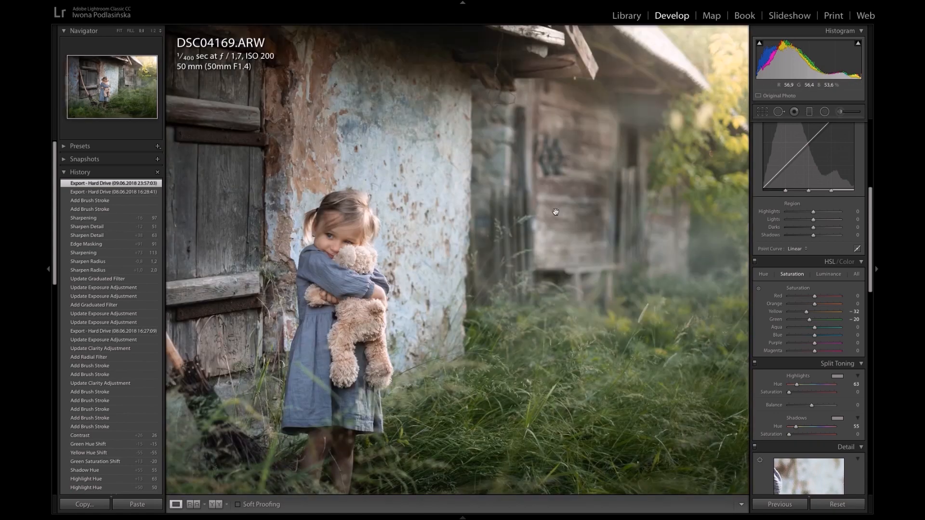
pyautogui.click(556, 212)
pyautogui.click(518, 248)
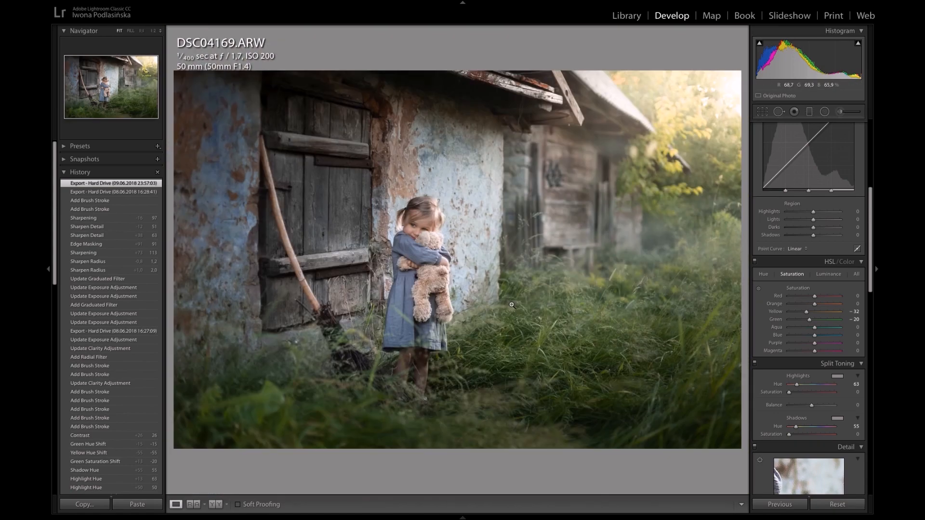
pyautogui.click(431, 286)
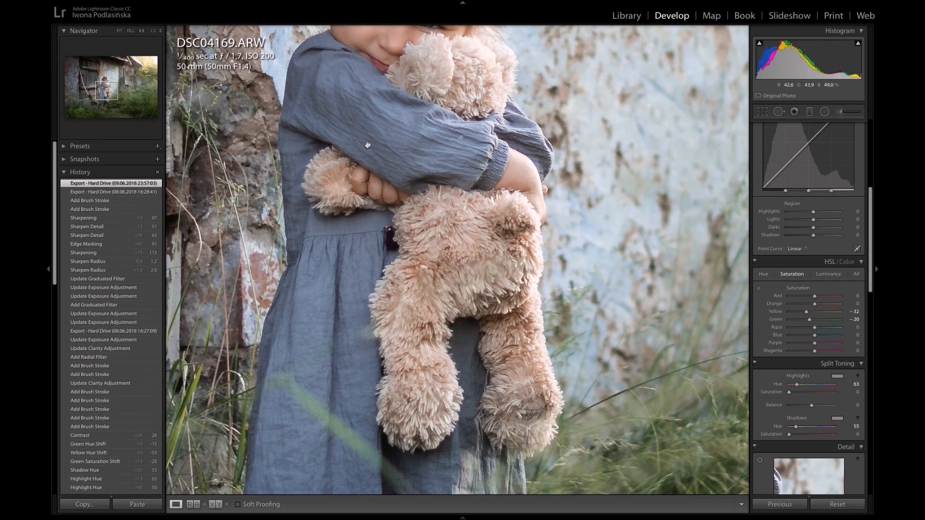
pyautogui.click(381, 151)
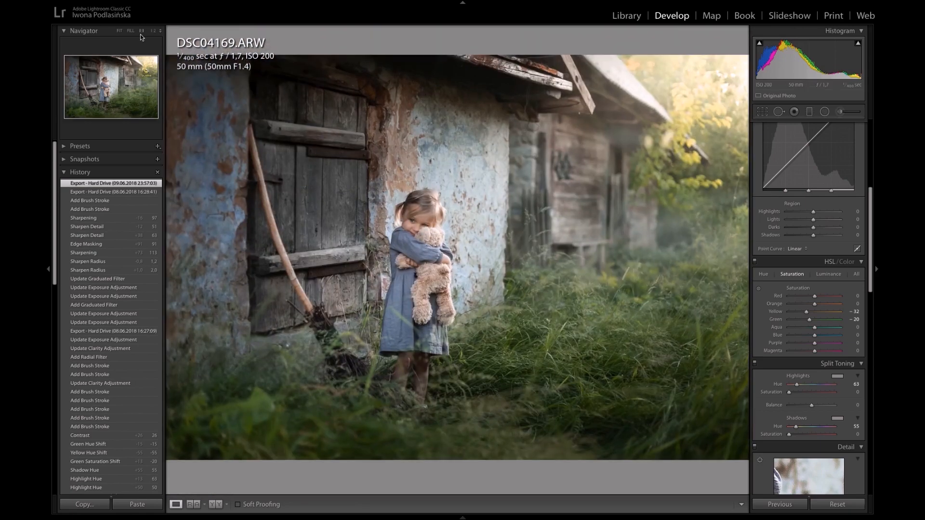
pyautogui.click(141, 31)
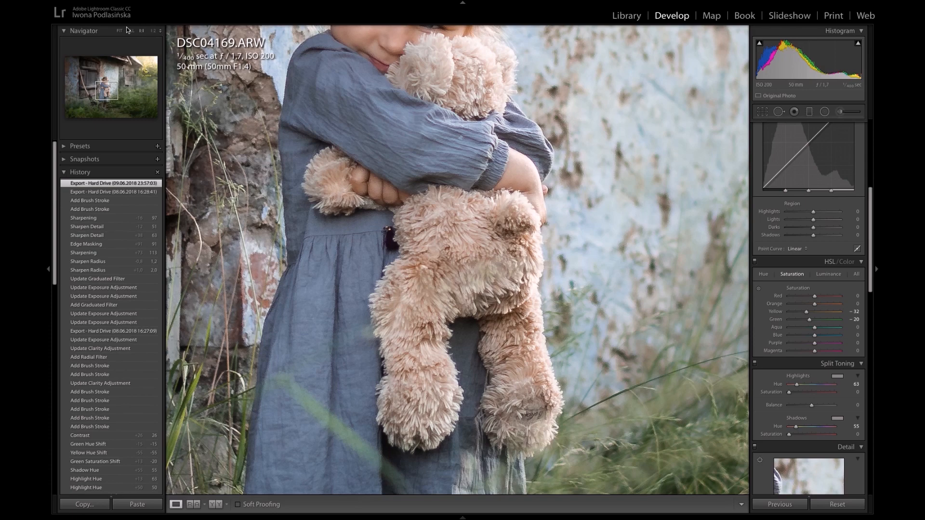
pyautogui.click(119, 31)
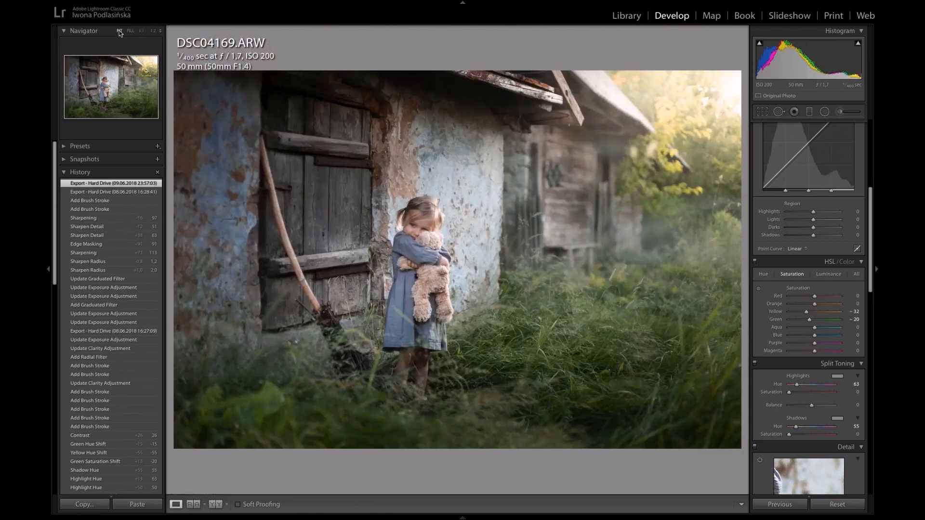
pyautogui.click(141, 31)
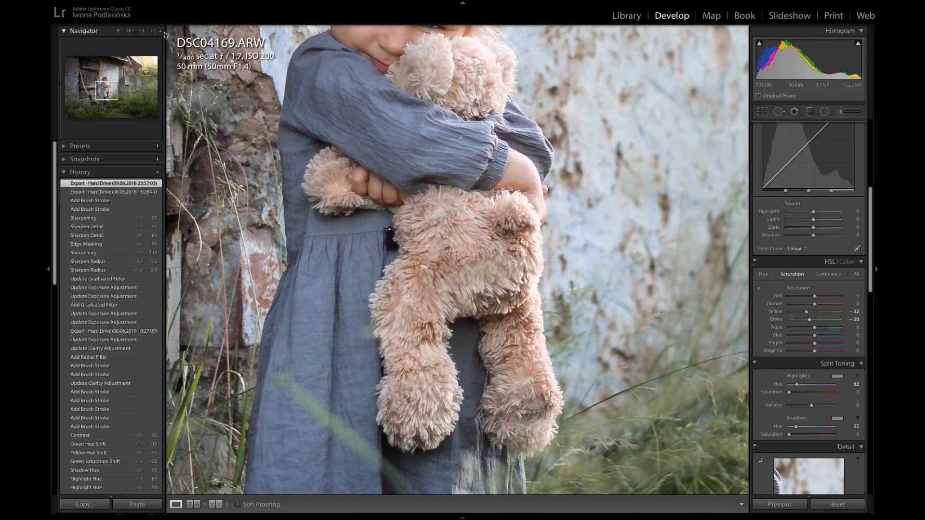
# View the photo at the 8:1, 1:16 and 1:2 zoom ratios, then return to the Fit view.
pyautogui.click(159, 32)
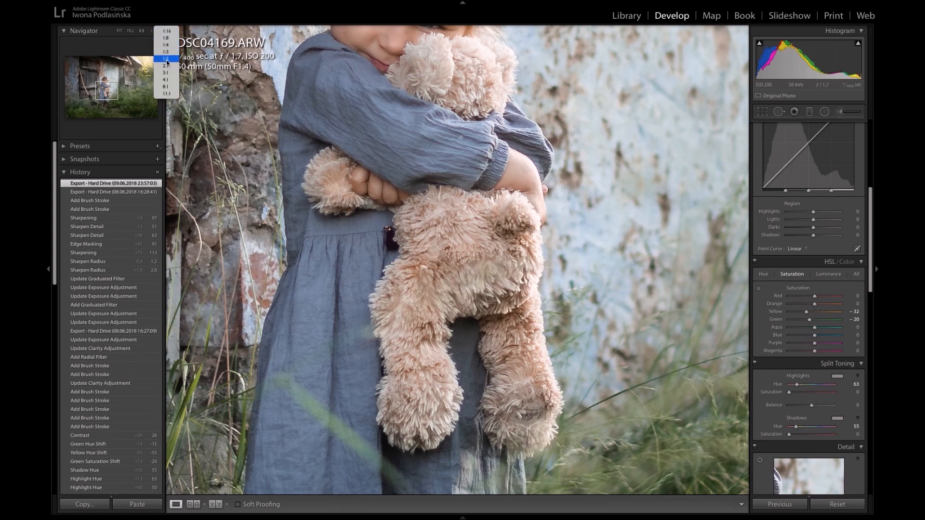
pyautogui.click(168, 86)
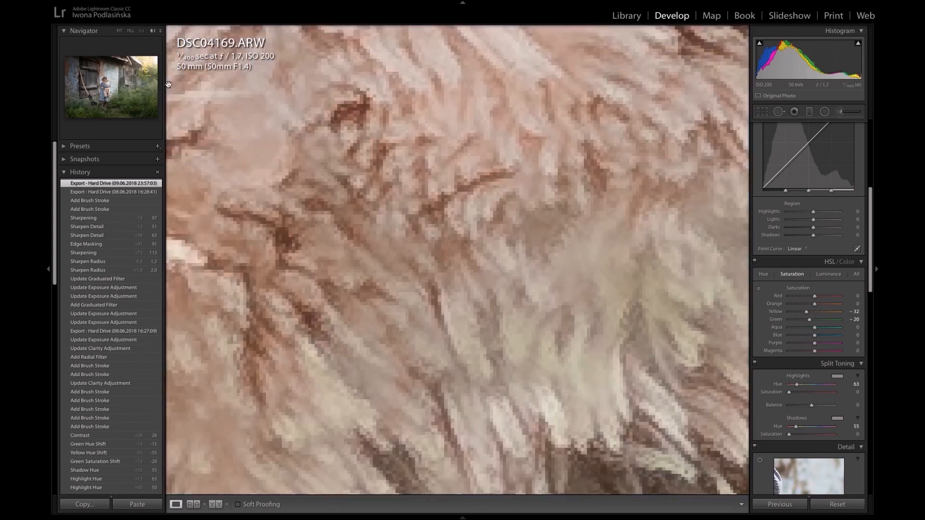
pyautogui.click(154, 31)
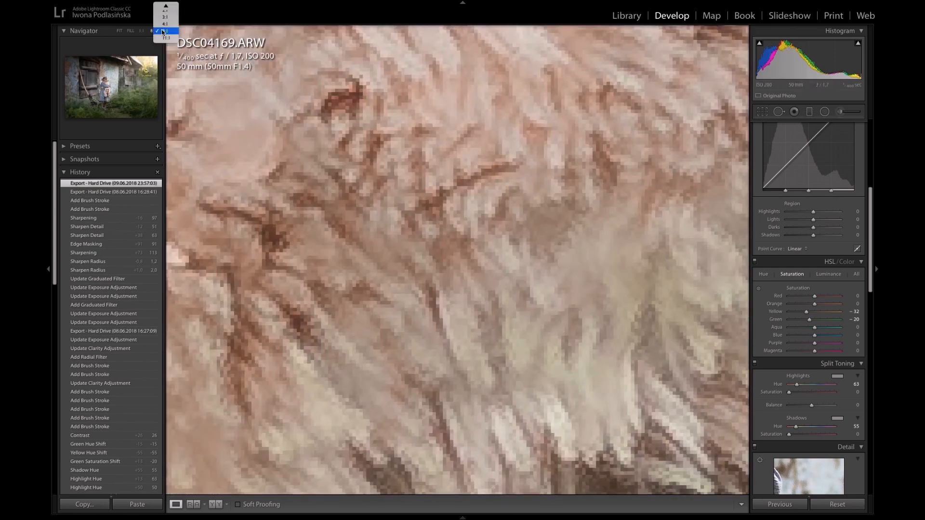
pyautogui.click(166, 11)
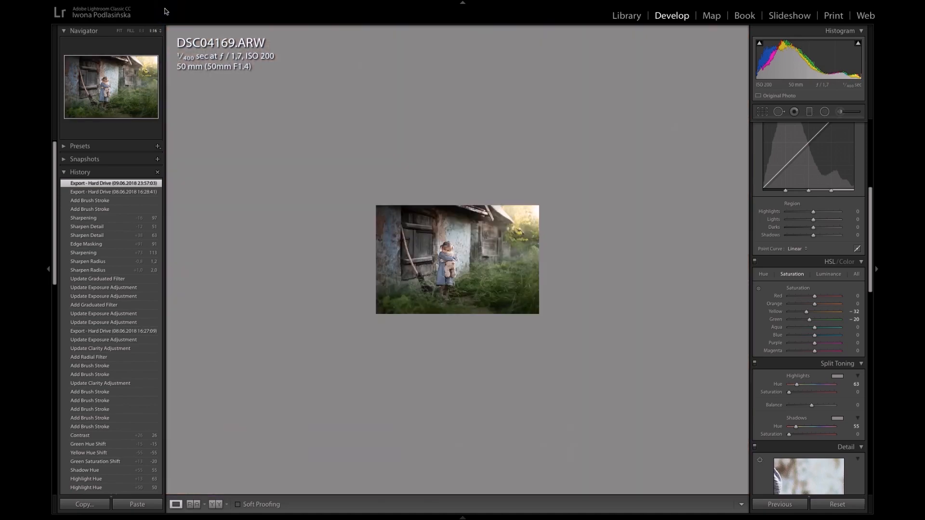
pyautogui.click(161, 31)
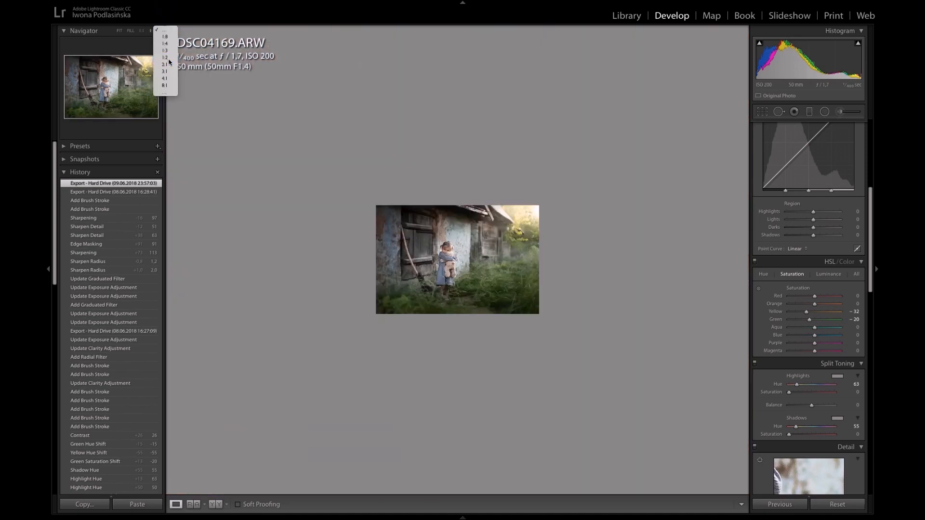
pyautogui.click(169, 59)
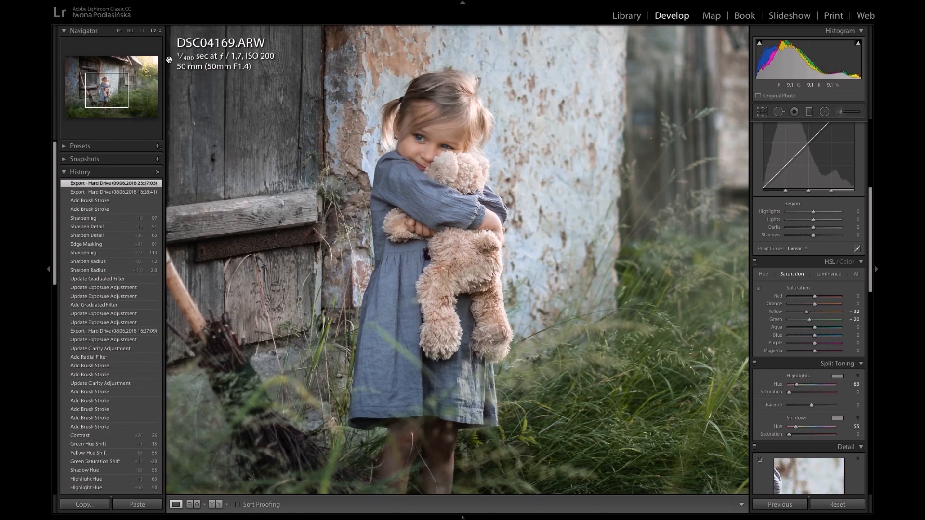
pyautogui.click(120, 31)
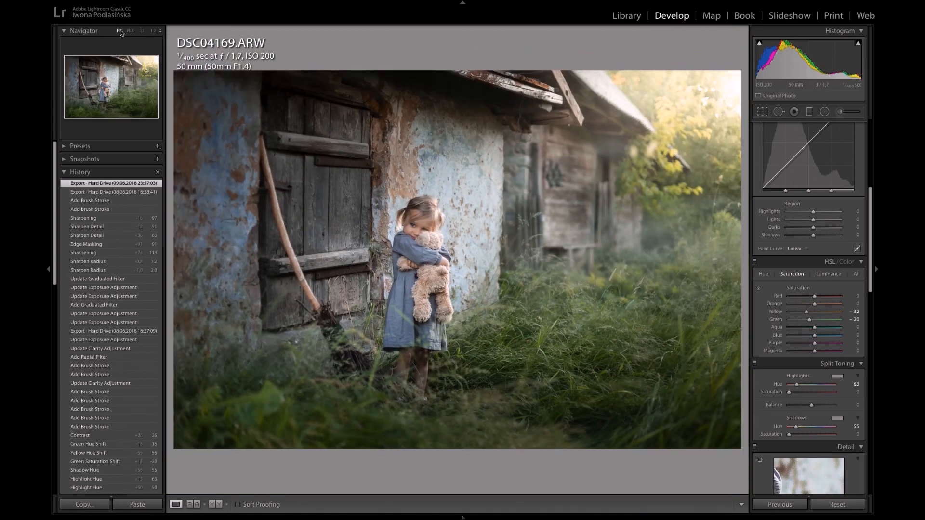
# Inspect the girl's face at 1:2 zoom, return to the Fit view, and bring the Basic adjustments into view.
pyautogui.click(412, 215)
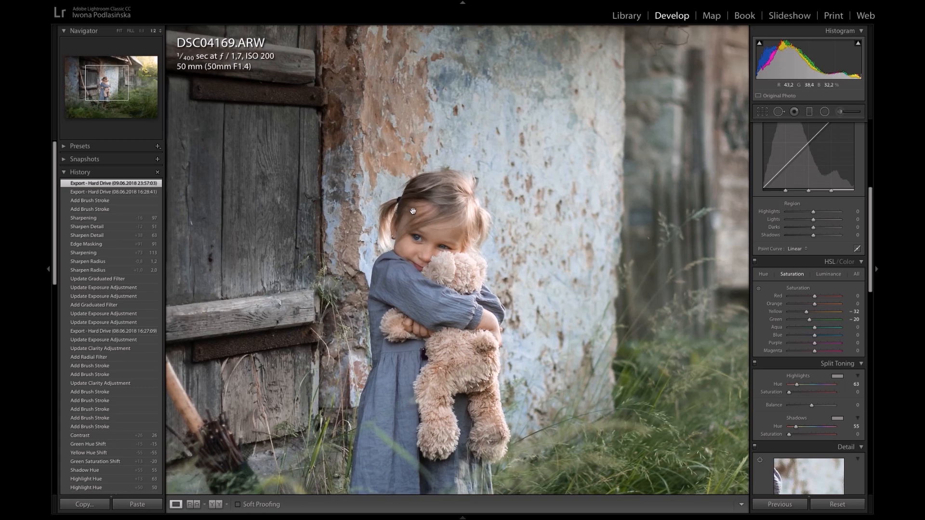
pyautogui.click(406, 207)
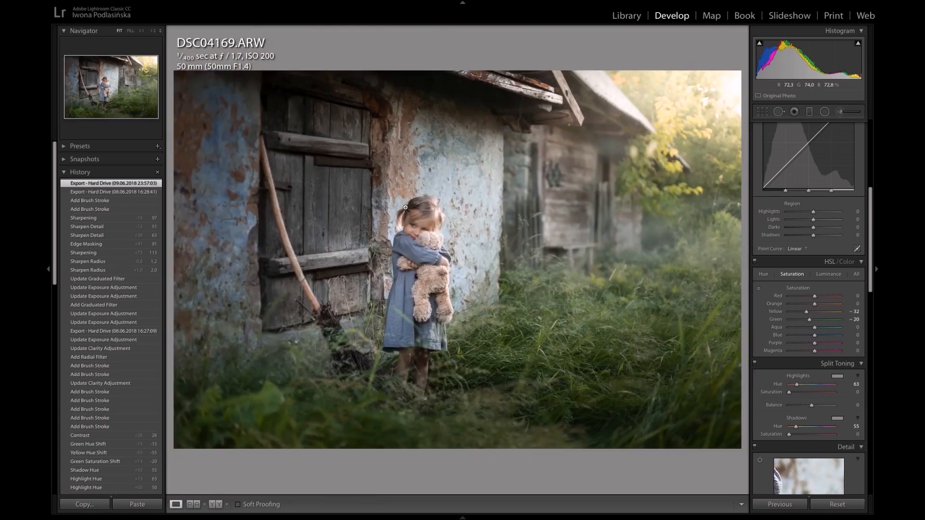
pyautogui.click(406, 208)
pyautogui.click(518, 200)
pyautogui.moveTo(870, 206); pyautogui.dragTo(873, 90)
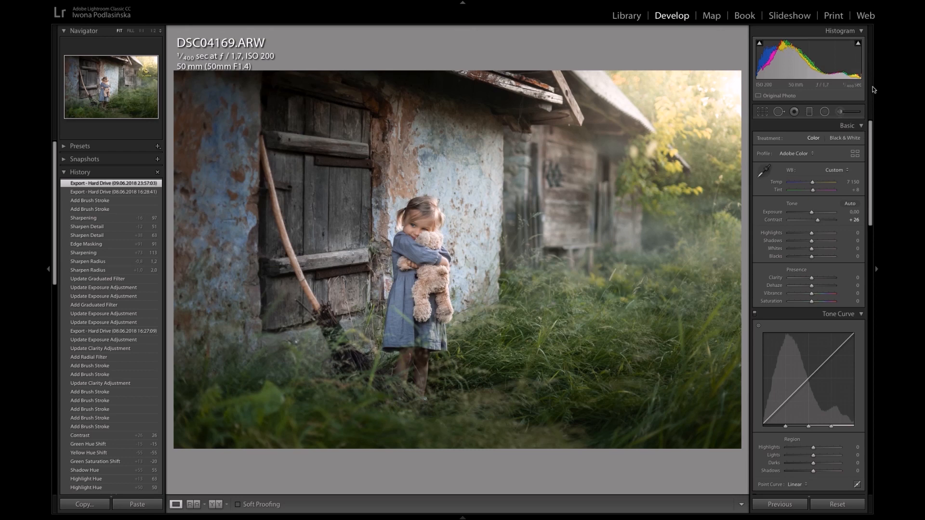
# Start cropping the photo with the Original aspect ratio and toggle the aspect lock off and back on.
pyautogui.moveTo(871, 129)
pyautogui.mouseDown()
pyautogui.moveTo(870, 137)
pyautogui.moveTo(870, 129)
pyautogui.mouseUp()
pyautogui.click(761, 112)
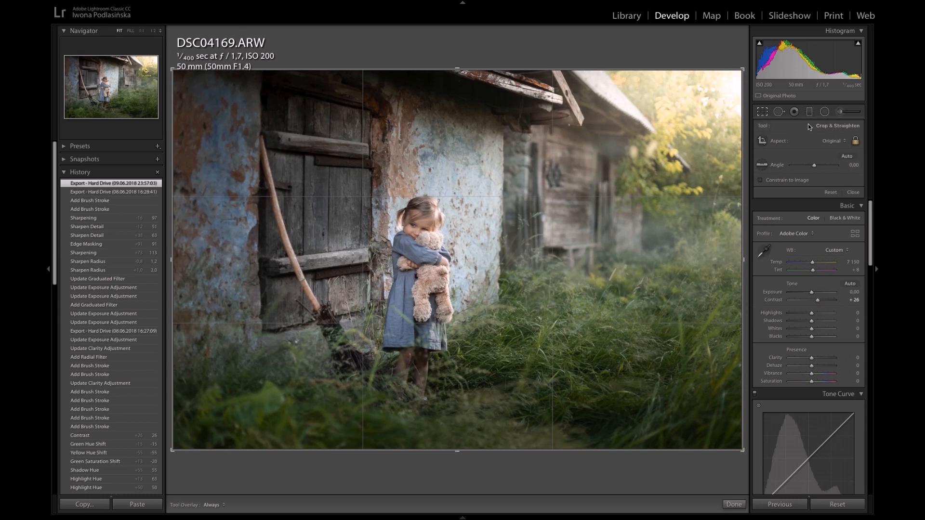
pyautogui.click(842, 141)
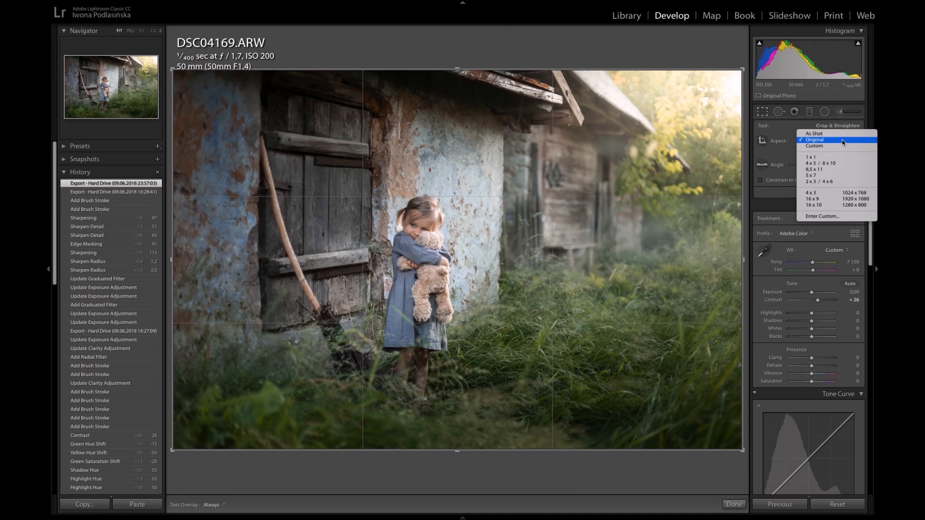
pyautogui.click(843, 140)
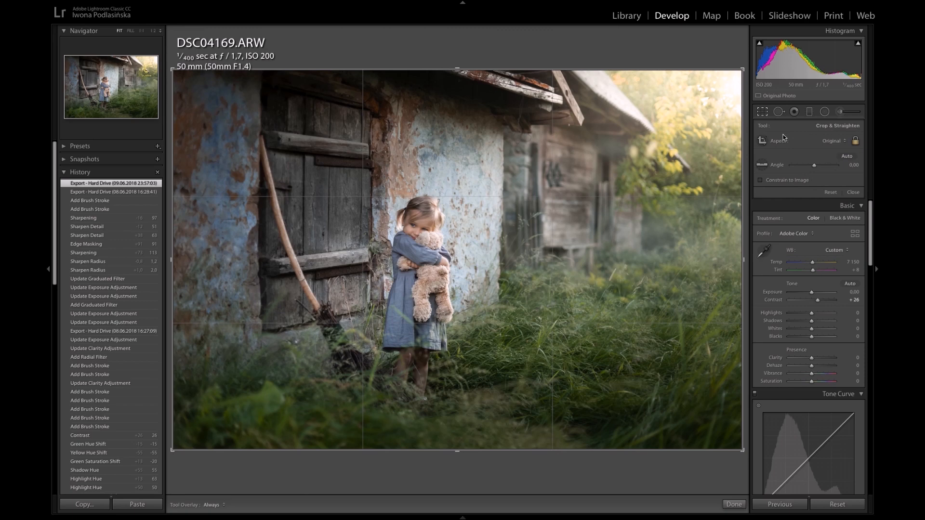
pyautogui.click(856, 142)
pyautogui.click(857, 142)
# Try a crop angle of 2.87, straighten the photo automatically instead, and shift it slightly within the crop frame.
pyautogui.moveTo(814, 166); pyautogui.dragTo(817, 166)
pyautogui.moveTo(814, 169); pyautogui.dragTo(815, 169)
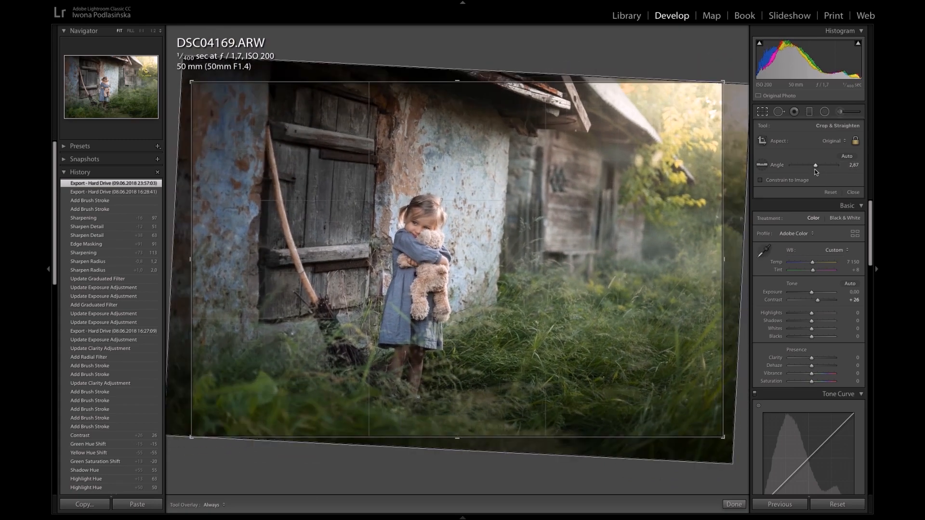
pyautogui.click(847, 156)
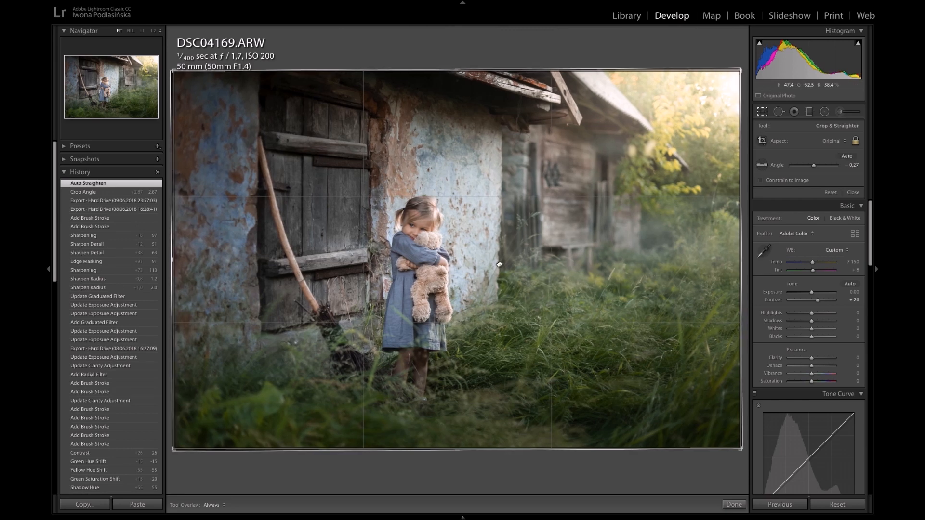
pyautogui.moveTo(546, 309); pyautogui.dragTo(509, 303)
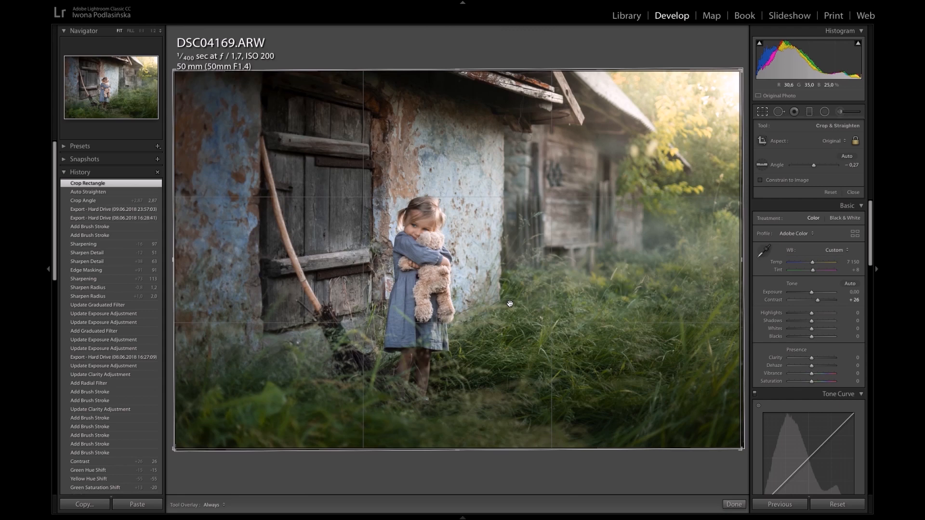
pyautogui.click(762, 114)
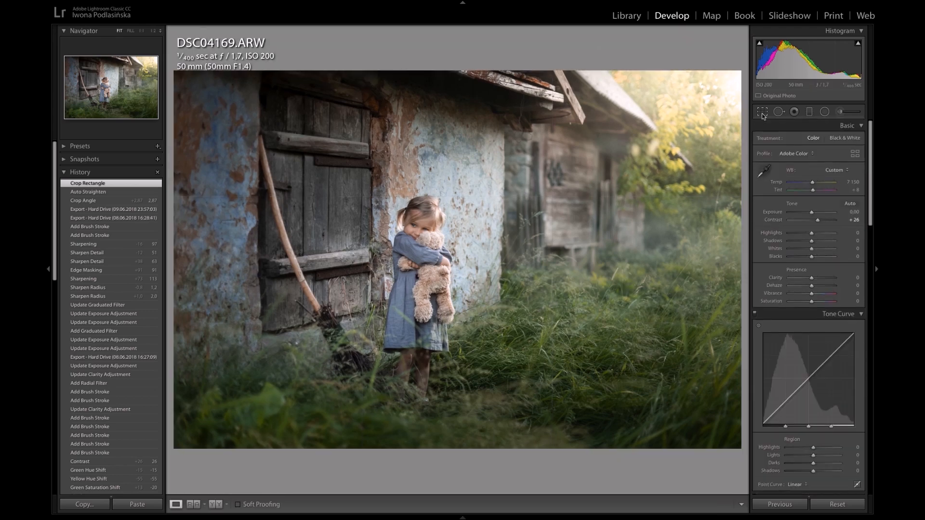
# Heal small spots on the blue wall above and beside the girl's head with Spot Removal at size 35, feather 14.
pyautogui.click(780, 113)
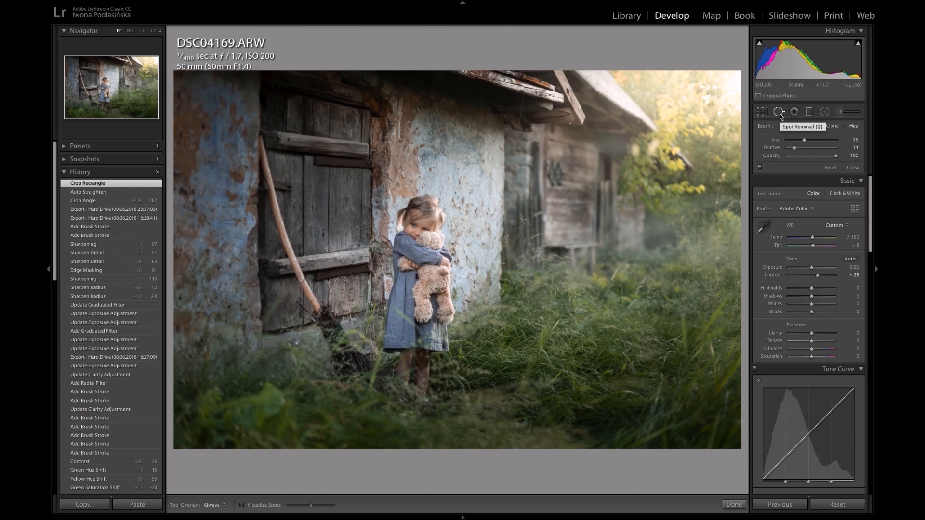
pyautogui.click(780, 114)
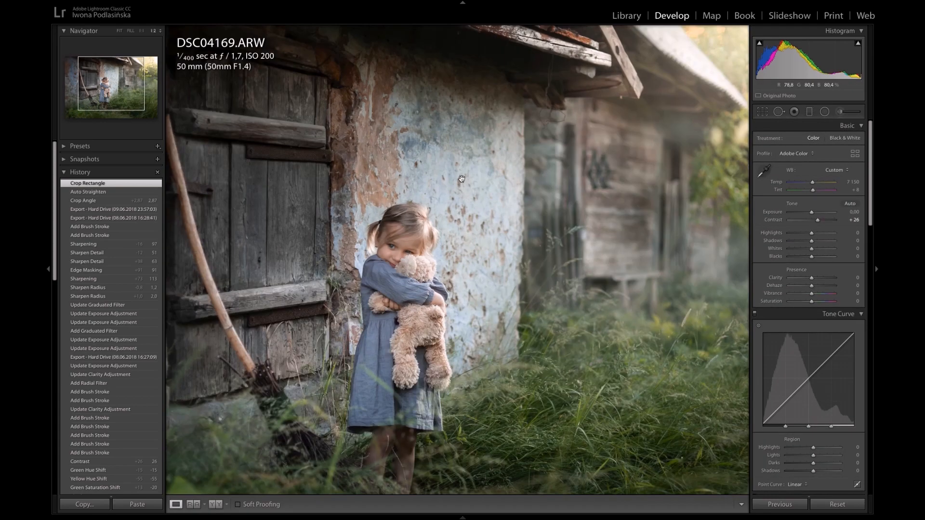
pyautogui.click(462, 179)
pyautogui.click(780, 112)
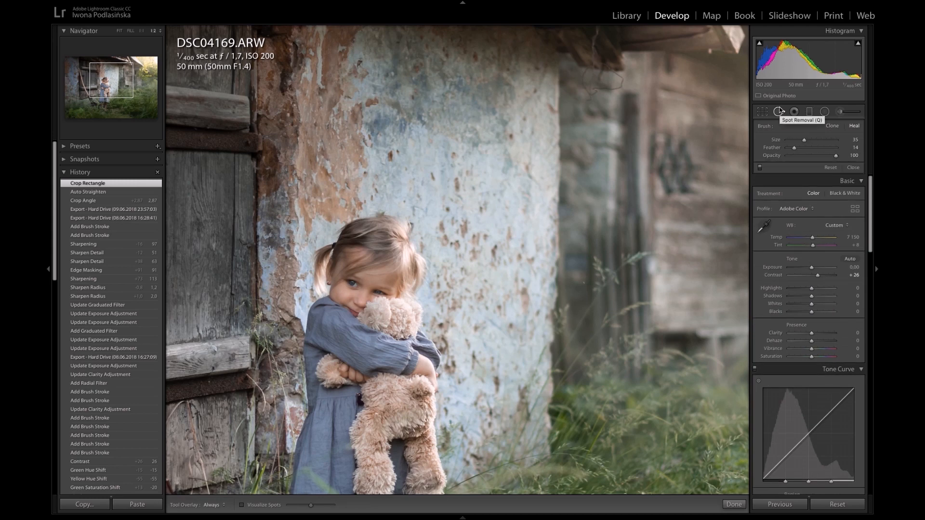
pyautogui.moveTo(391, 154); pyautogui.dragTo(390, 158)
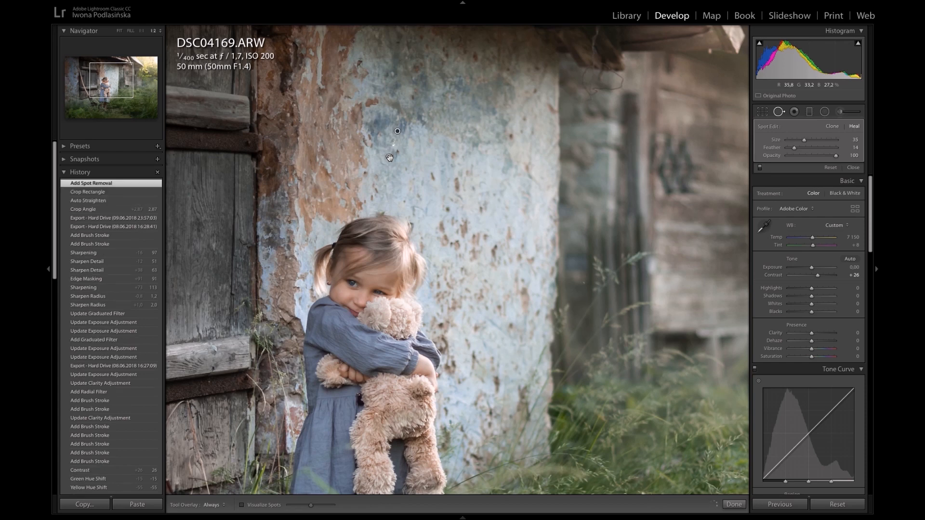
pyautogui.click(470, 154)
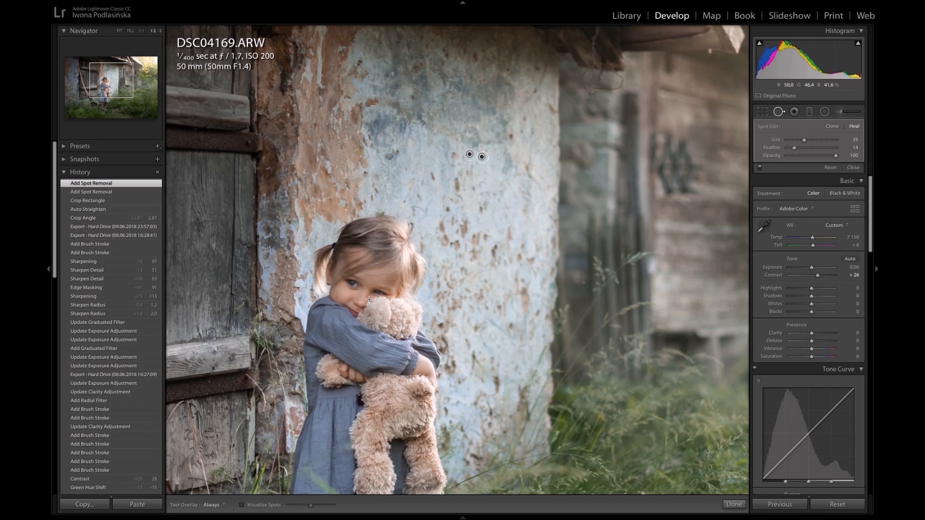
pyautogui.click(779, 112)
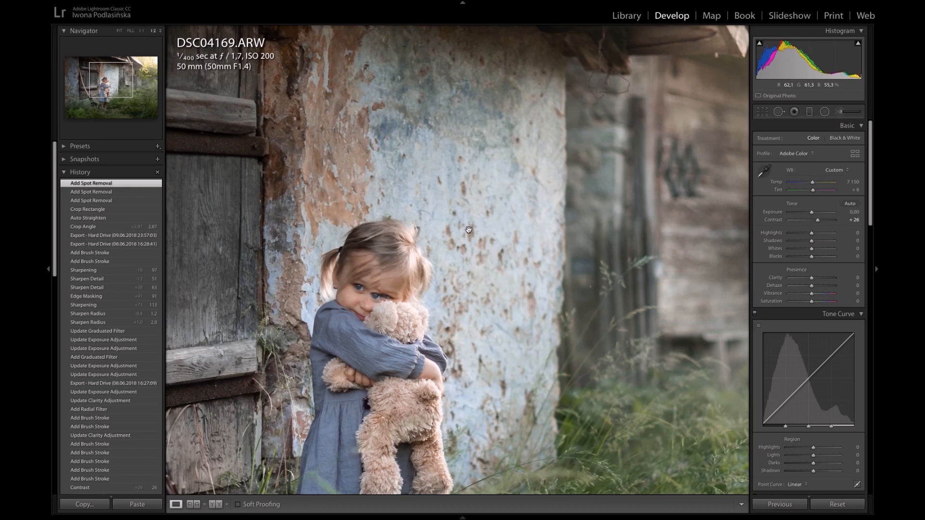
# Try healing an elongated stroke over the girl's face with Spot Removal, and delete that correction.
pyautogui.click(377, 299)
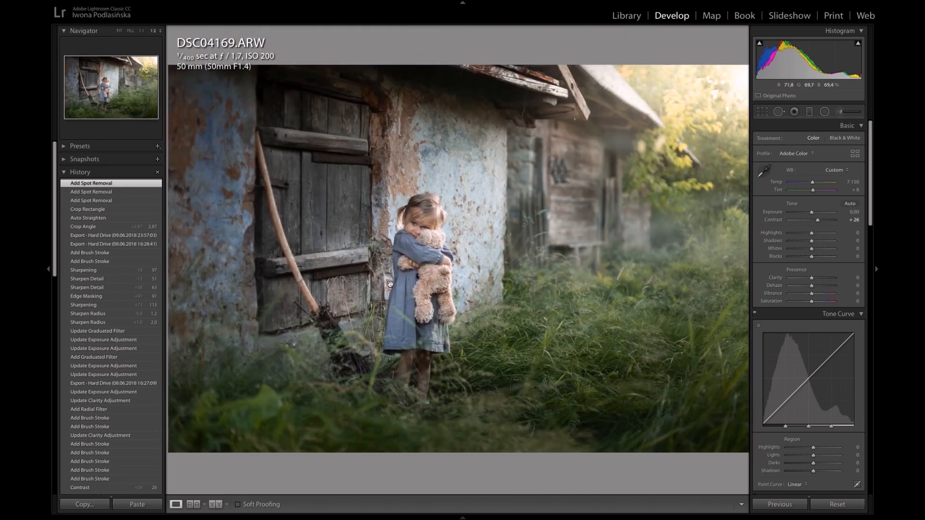
pyautogui.click(390, 284)
pyautogui.press('q')
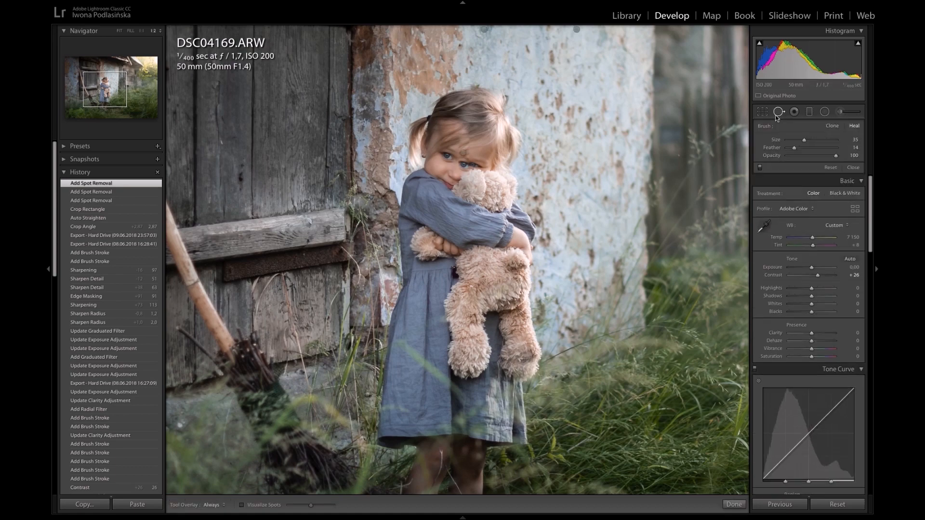
pyautogui.click(463, 156)
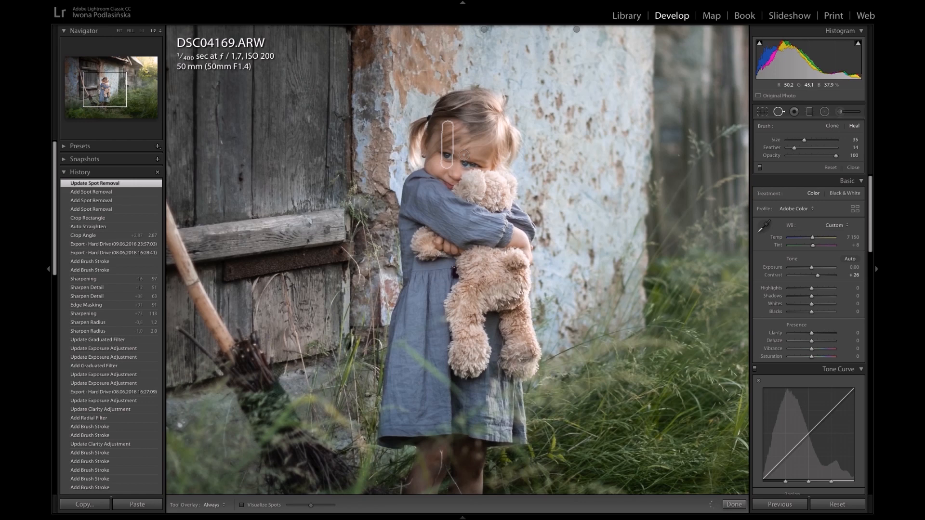
pyautogui.press('Delete')
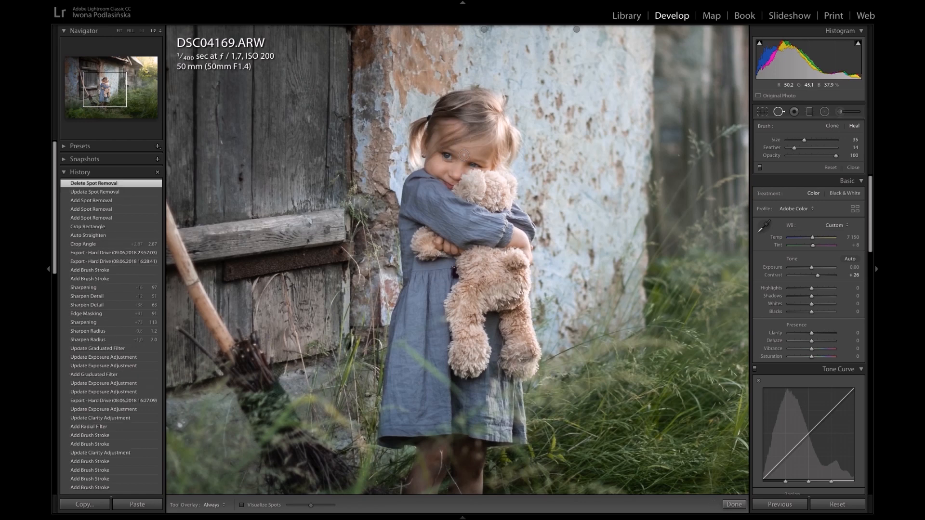
# Heal two spots on the peeling wall beside the girl with Spot Removal at size 35, and close the tool.
pyautogui.click(619, 166)
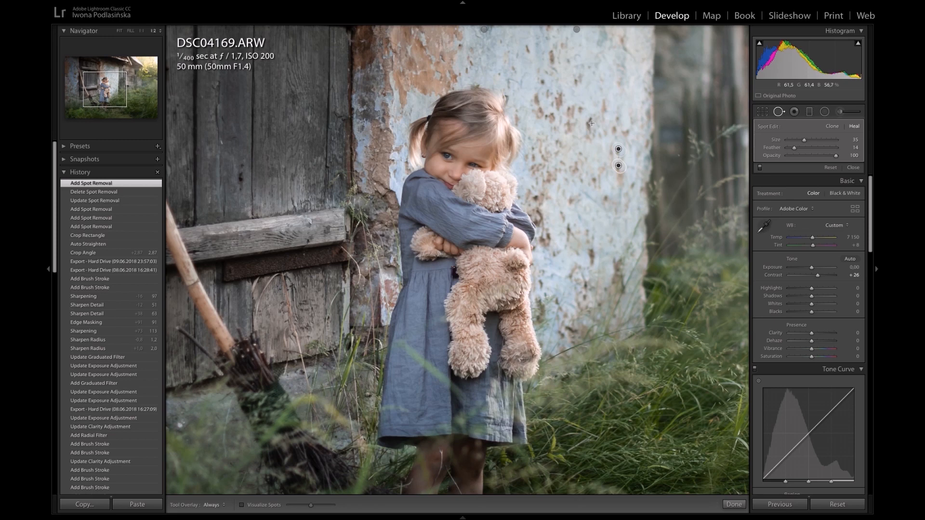
pyautogui.click(592, 123)
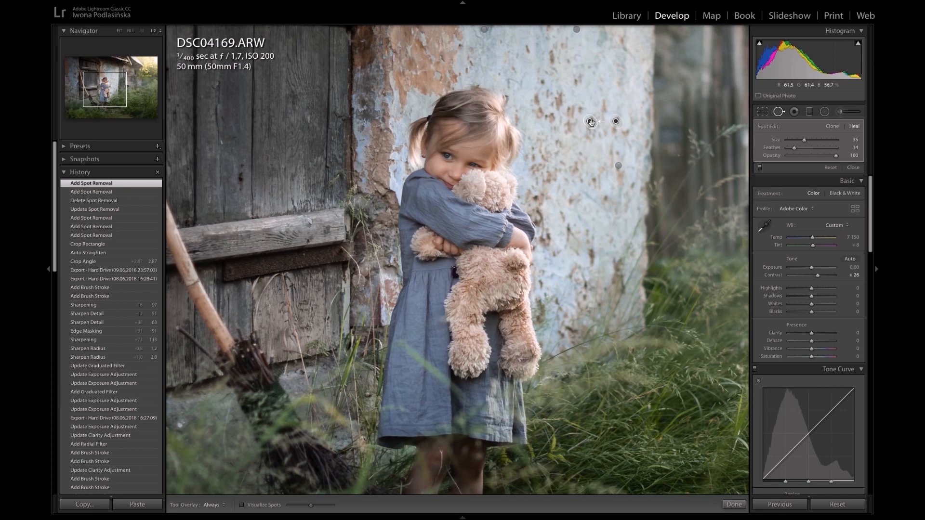
pyautogui.click(780, 112)
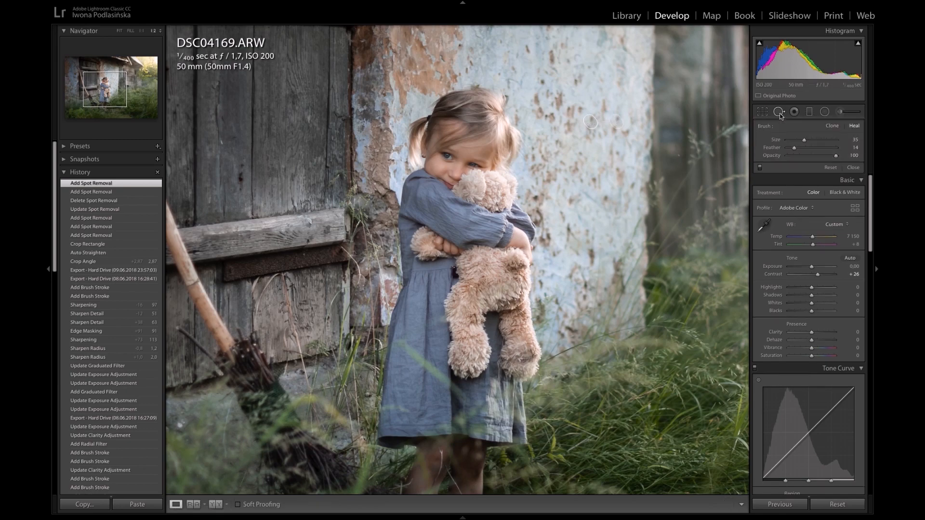
# View the Red Eye Correction options, fit the whole photo in the window, and view the Graduated Filter settings.
pyautogui.click(795, 112)
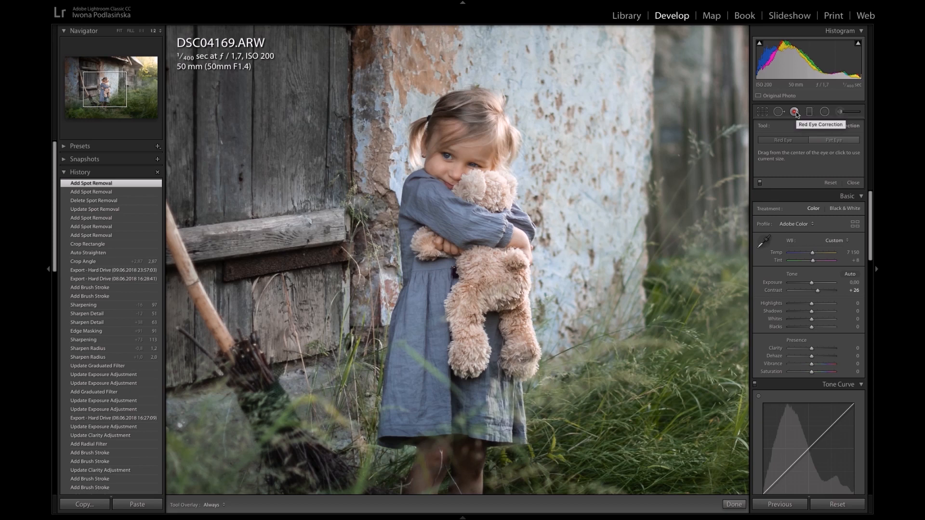
pyautogui.click(119, 31)
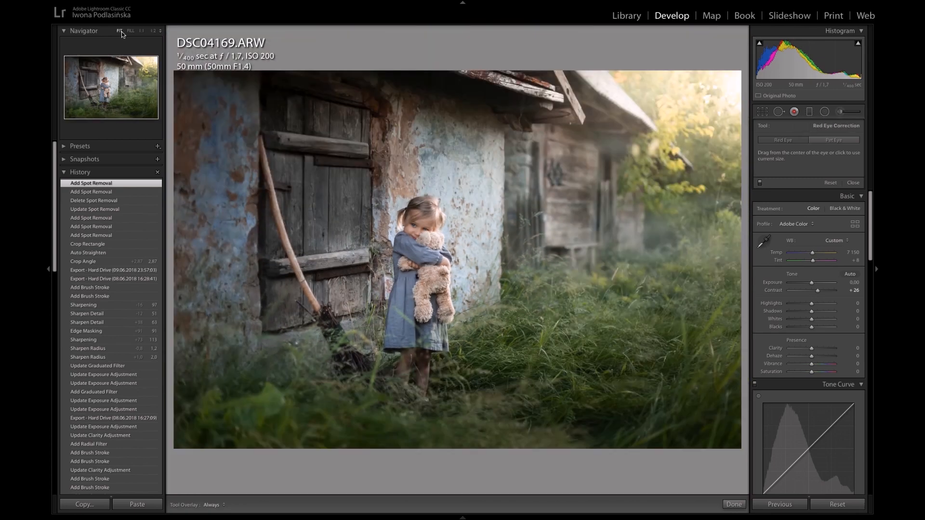
pyautogui.click(809, 112)
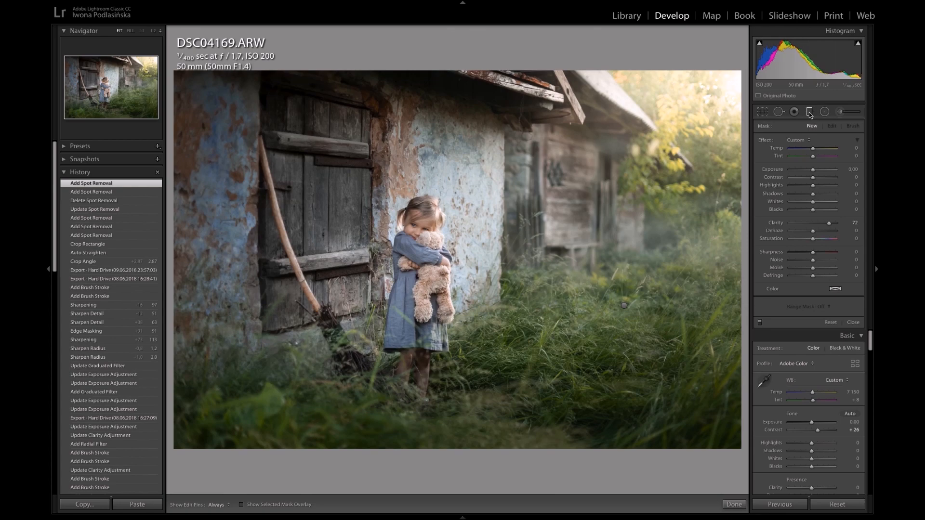
pyautogui.click(810, 113)
# Draw a graduated filter from the grass up to the shed wall and reset all its effect values to zero.
pyautogui.click(554, 308)
pyautogui.click(550, 270)
pyautogui.click(626, 217)
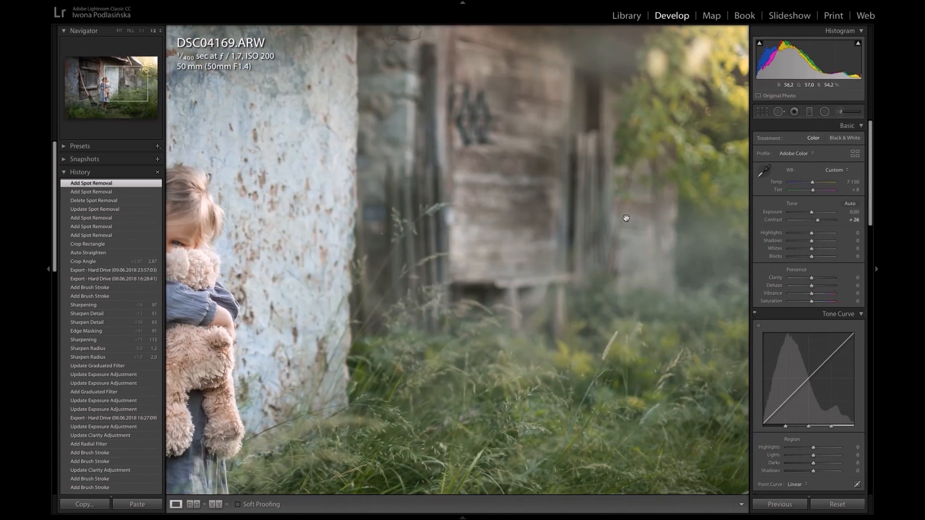
pyautogui.click(645, 218)
pyautogui.press('m')
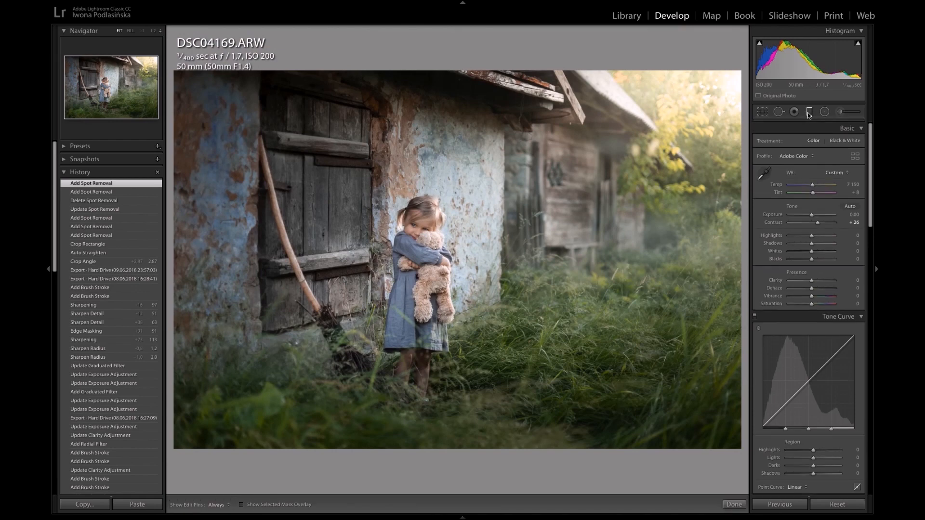
pyautogui.moveTo(594, 319); pyautogui.dragTo(600, 169)
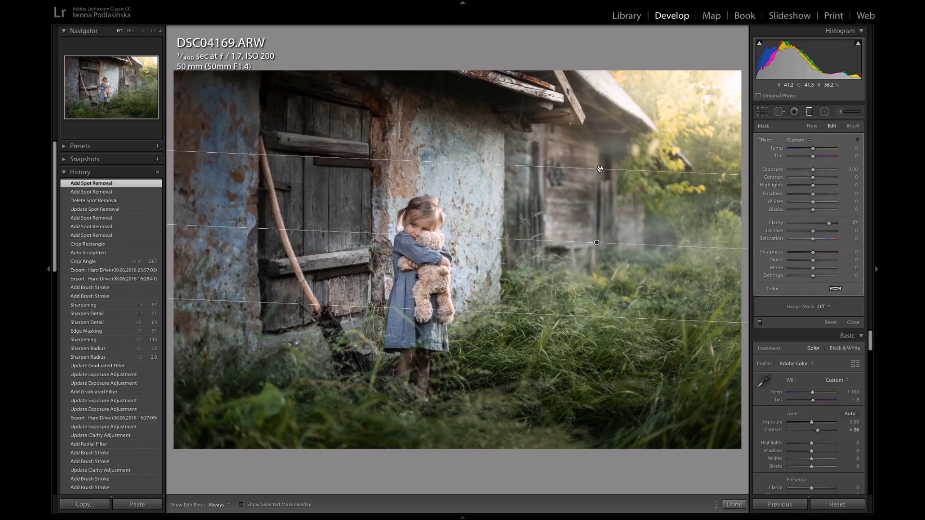
pyautogui.doubleClick(769, 140)
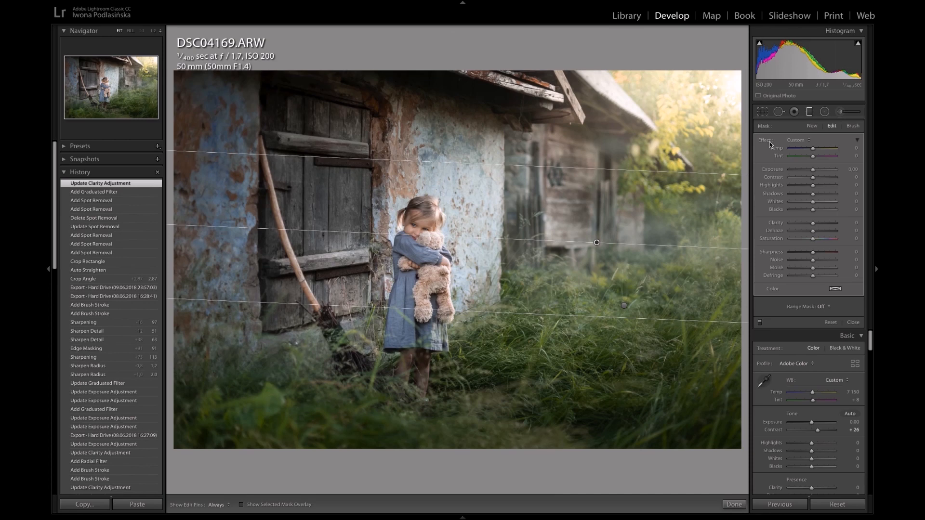
# Try the graduated filter's Exposure and then Whites at about -46, resetting each to zero.
pyautogui.moveTo(813, 170)
pyautogui.mouseDown()
pyautogui.moveTo(803, 172)
pyautogui.moveTo(824, 170)
pyautogui.moveTo(802, 171)
pyautogui.moveTo(813, 171)
pyautogui.mouseUp()
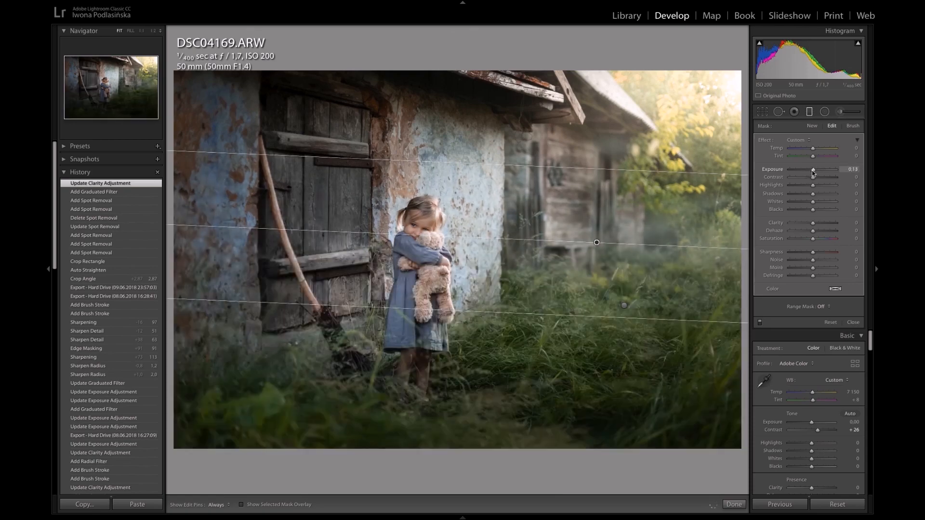
pyautogui.doubleClick(775, 170)
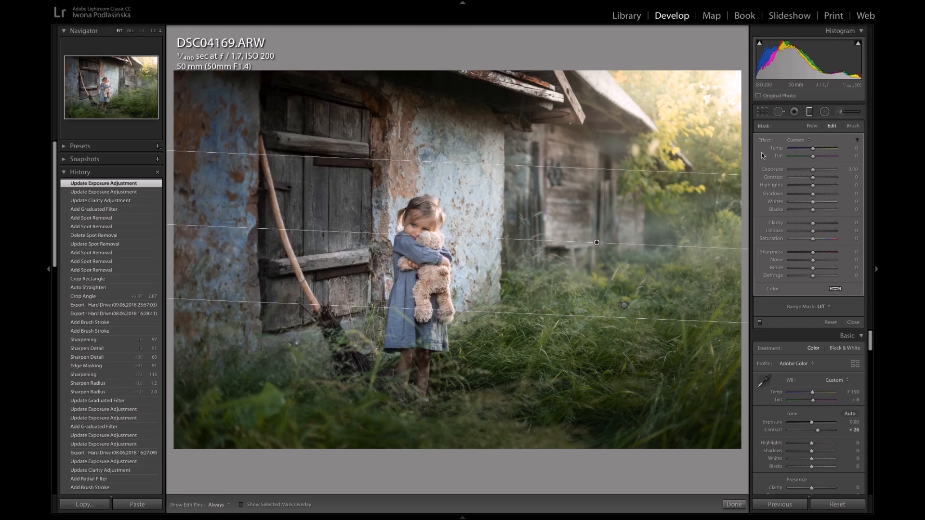
pyautogui.moveTo(813, 201); pyautogui.dragTo(801, 202)
pyautogui.click(814, 202)
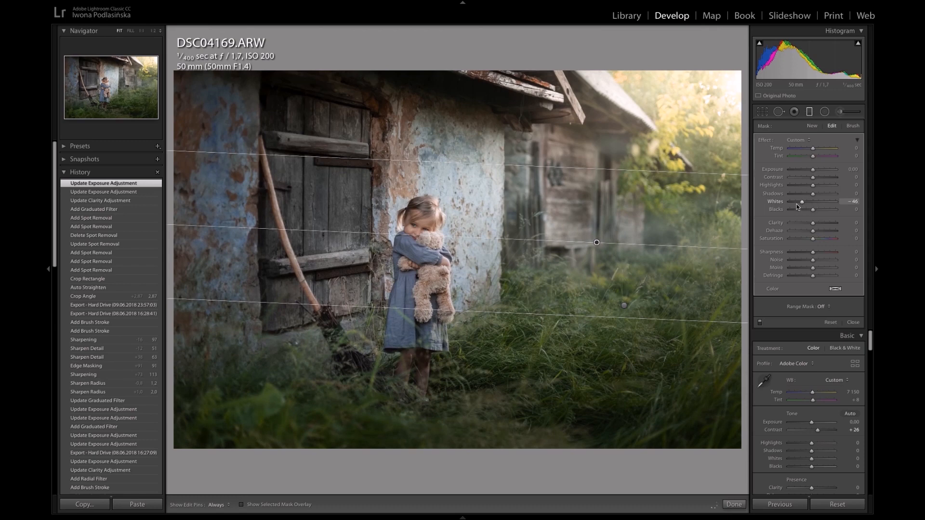
pyautogui.doubleClick(780, 201)
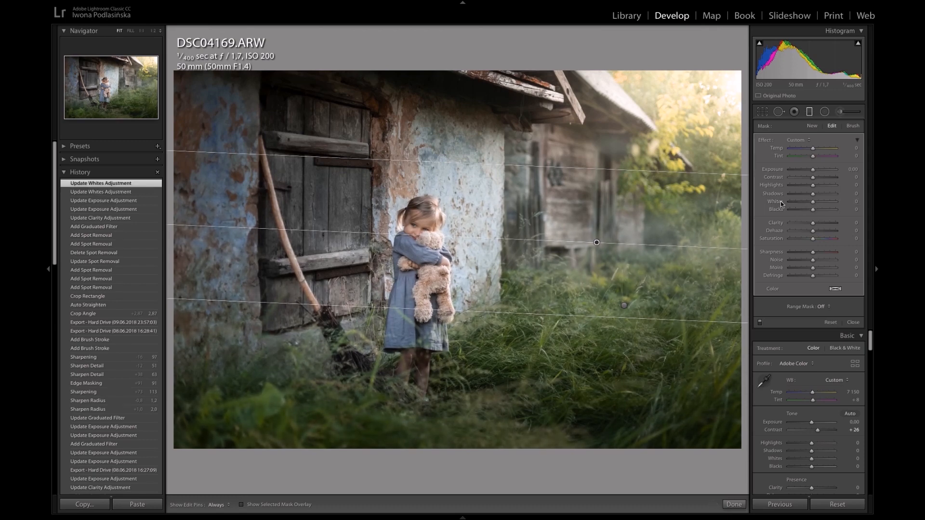
# Try the graduated filter's Exposure at -4.00, 0.19 and -3.19, and delete the filter.
pyautogui.moveTo(813, 169); pyautogui.dragTo(786, 170)
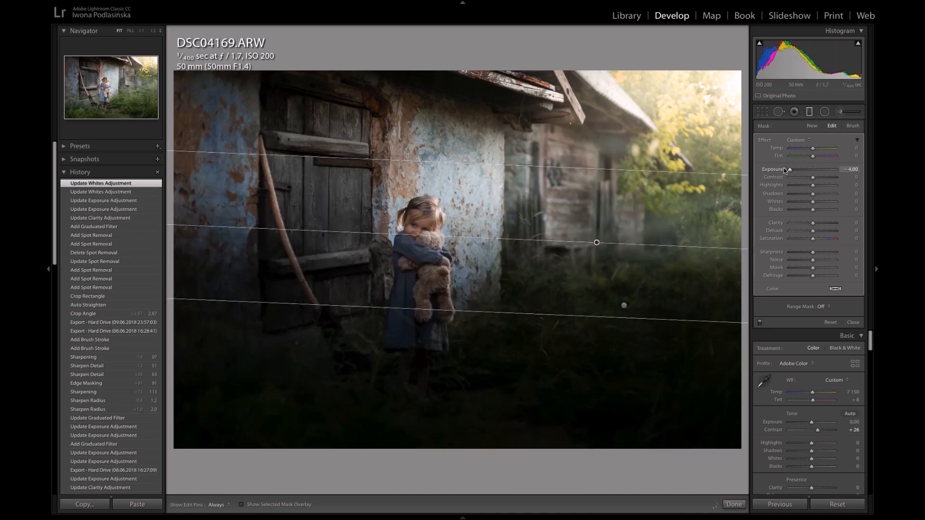
pyautogui.moveTo(785, 170); pyautogui.dragTo(814, 171)
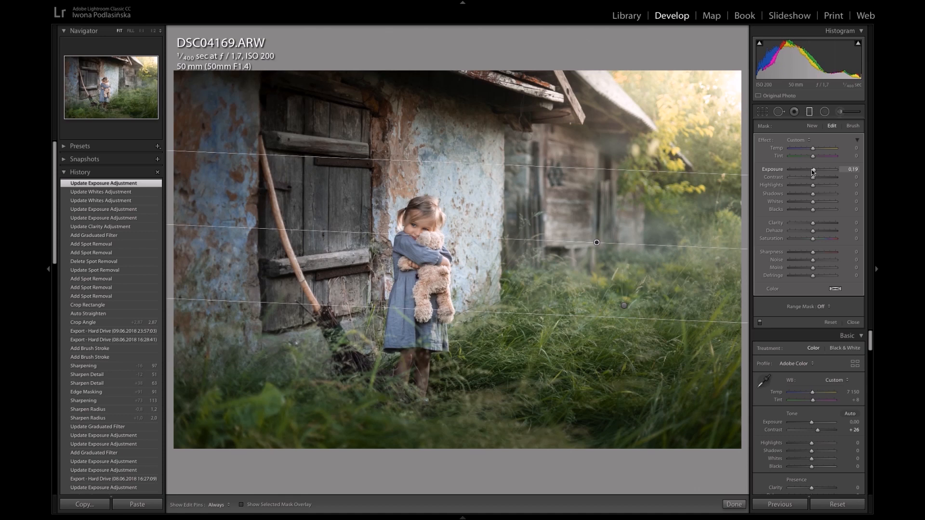
pyautogui.moveTo(813, 171); pyautogui.dragTo(794, 170)
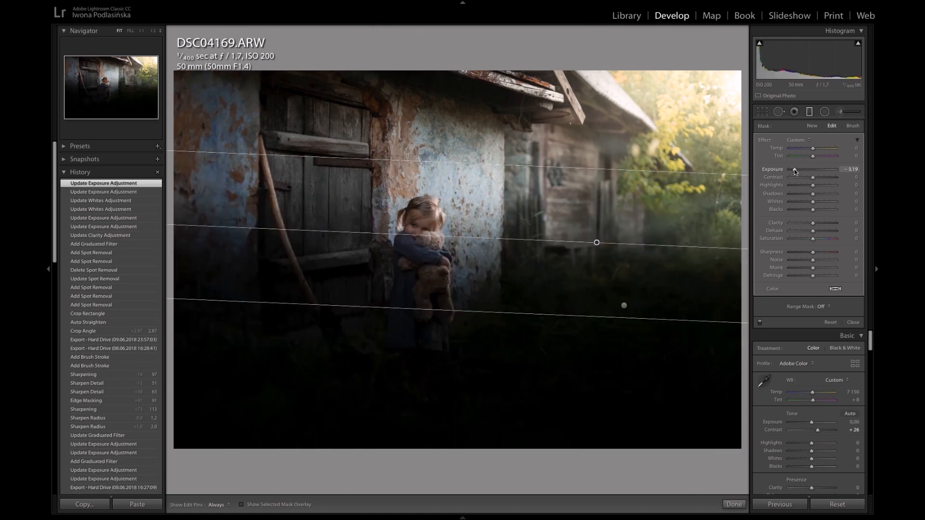
pyautogui.press('Delete')
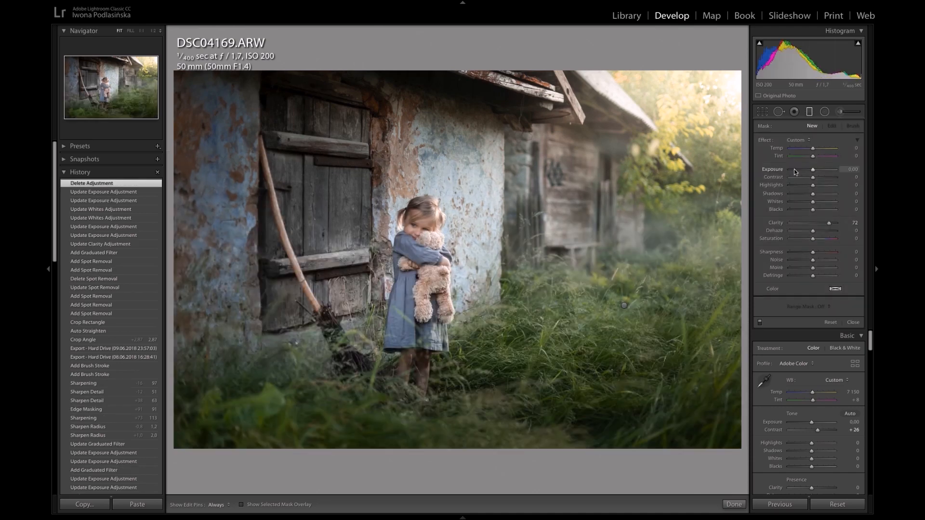
# Reposition the existing graduated filter across the grass, try its Exposure at 1.10, and delete the filter.
pyautogui.click(624, 307)
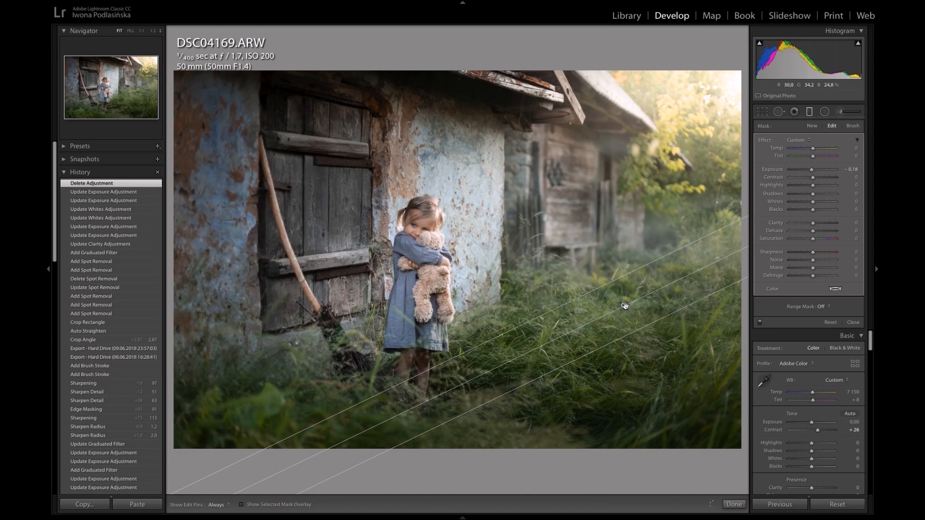
pyautogui.moveTo(622, 278); pyautogui.dragTo(619, 267)
pyautogui.moveTo(811, 169)
pyautogui.mouseDown()
pyautogui.moveTo(803, 171)
pyautogui.moveTo(819, 172)
pyautogui.mouseUp()
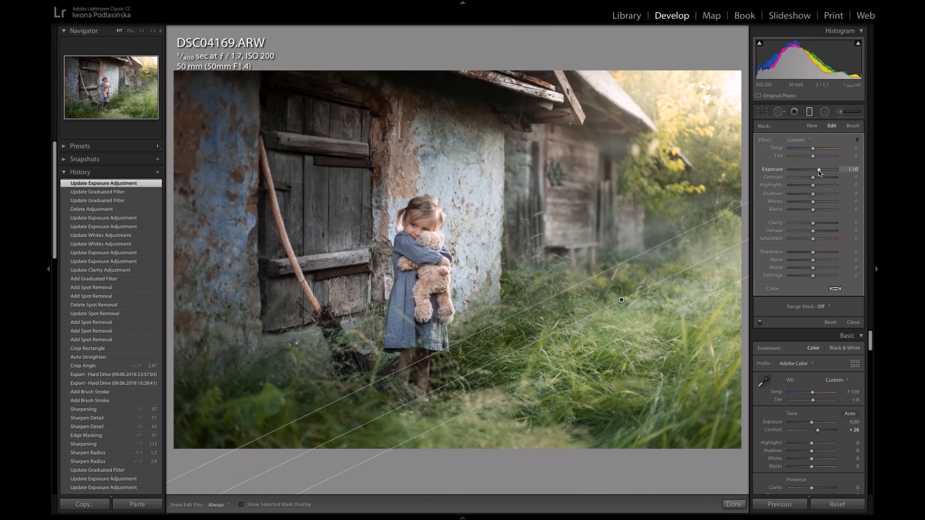
pyautogui.press('Delete')
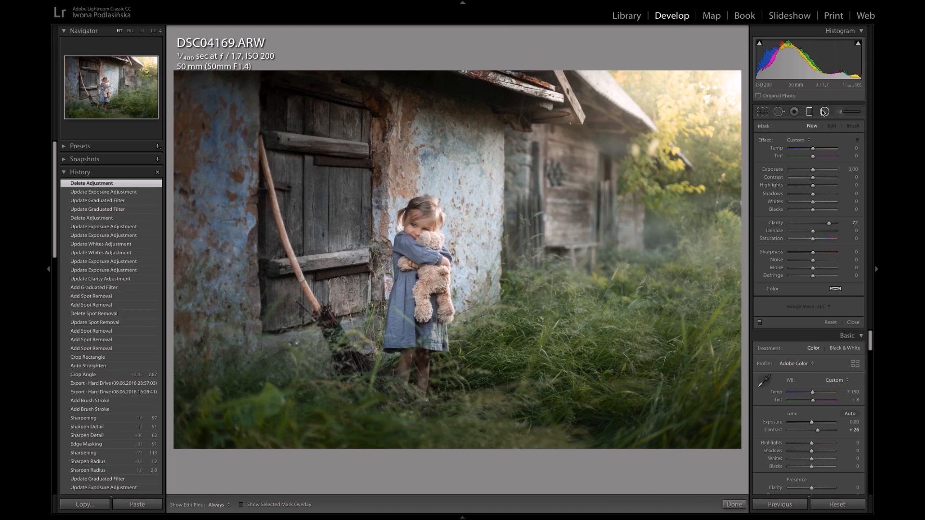
# Reset the Radial Filter's effect values to zero and draw an elliptical radial filter over the grass beside the girl.
pyautogui.click(824, 112)
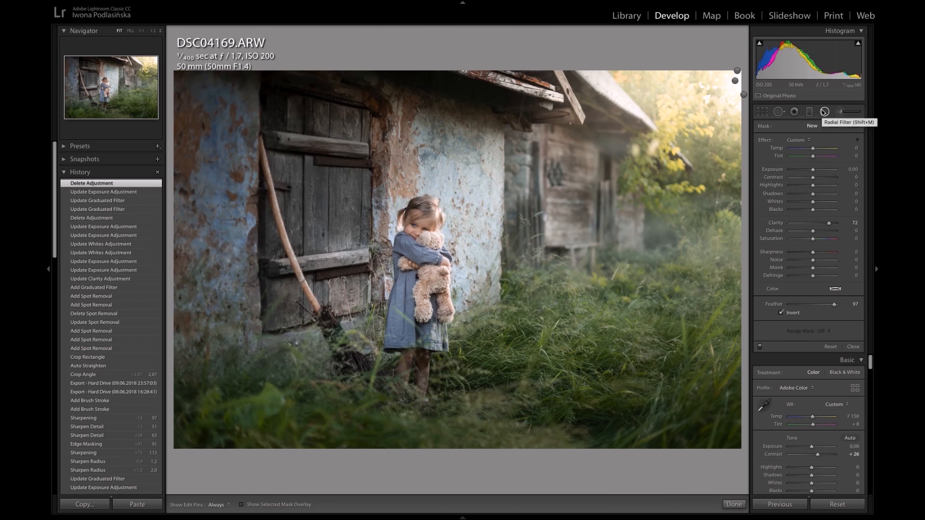
pyautogui.doubleClick(766, 140)
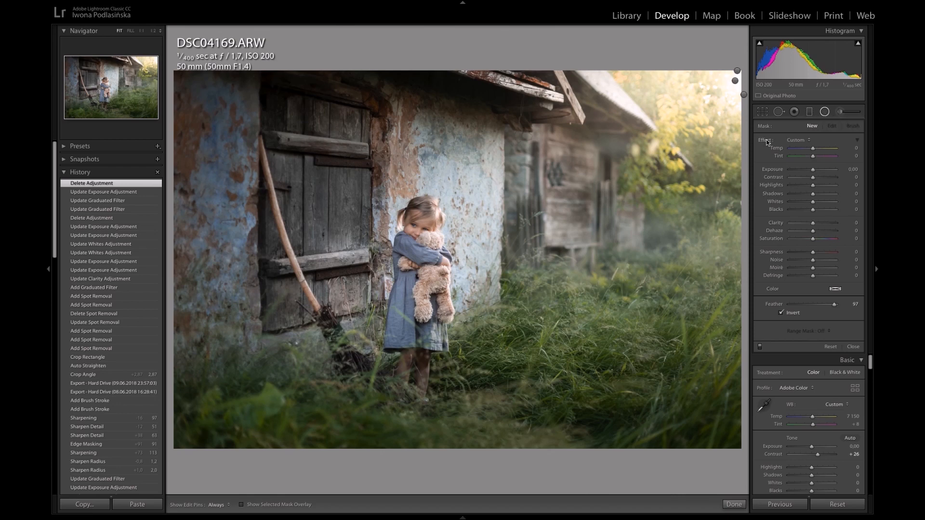
pyautogui.moveTo(591, 313); pyautogui.dragTo(714, 394)
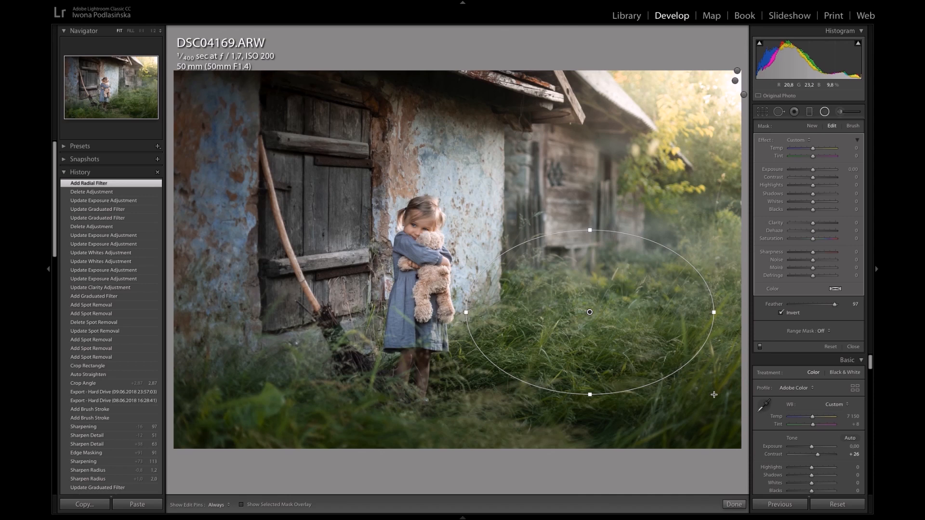
# Try the radial filter uninverted with Exposure at 0.21, and with Invert back on at Exposure -3.63.
pyautogui.click(781, 313)
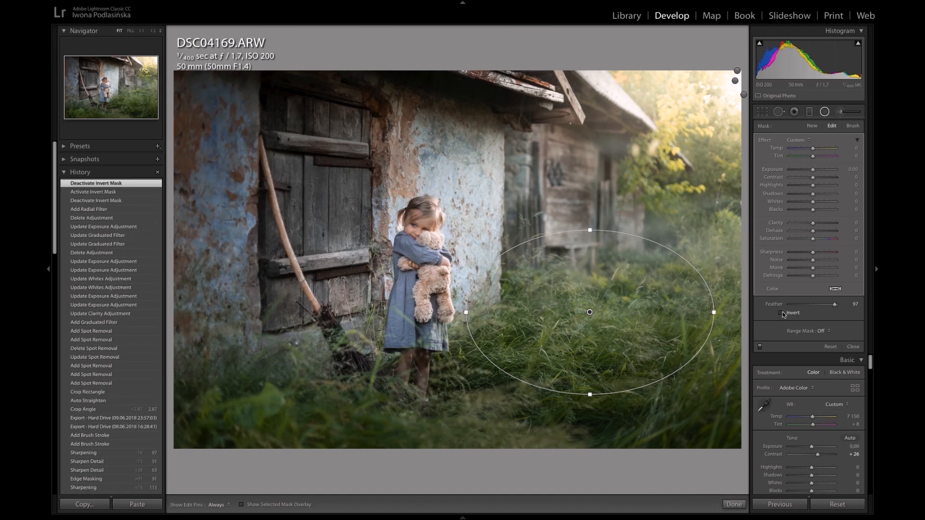
pyautogui.moveTo(813, 170)
pyautogui.mouseDown()
pyautogui.moveTo(798, 170)
pyautogui.moveTo(840, 171)
pyautogui.moveTo(812, 175)
pyautogui.mouseUp()
pyautogui.click(781, 314)
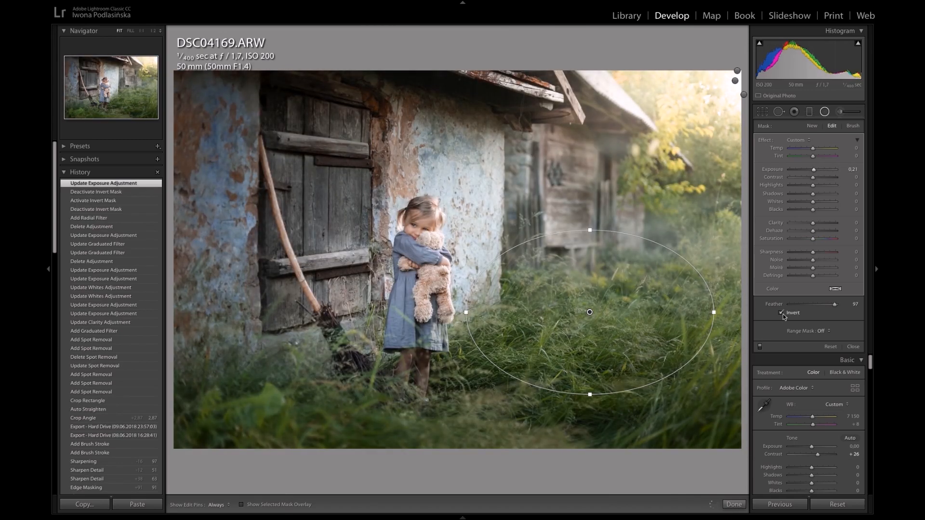
pyautogui.moveTo(813, 172); pyautogui.dragTo(791, 172)
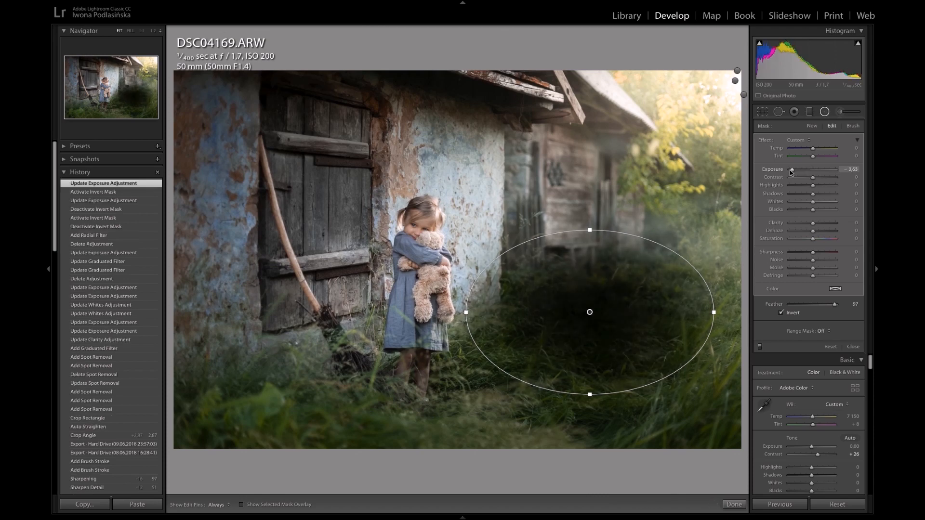
# Try the radial filter's Feather at 100 and 0, and set its Exposure to -0.99.
pyautogui.moveTo(835, 304); pyautogui.dragTo(834, 309)
pyautogui.moveTo(835, 305); pyautogui.dragTo(836, 306)
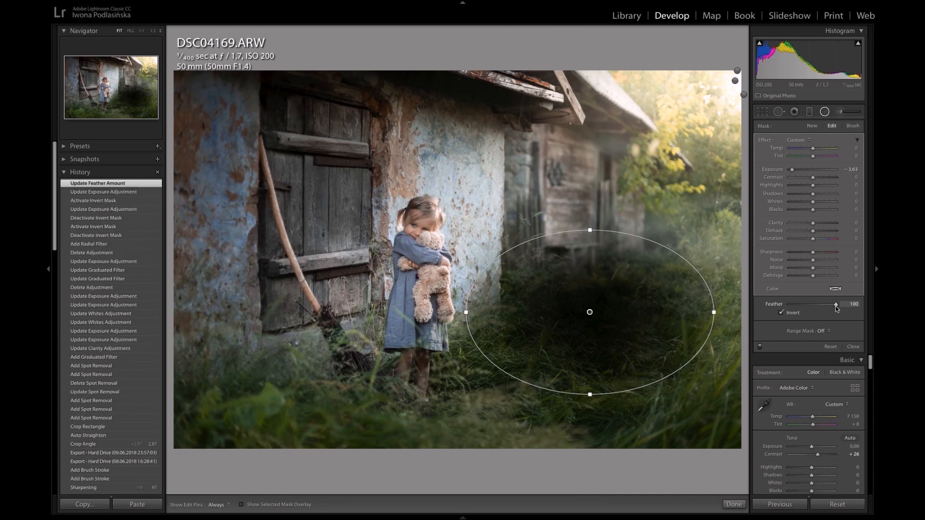
pyautogui.moveTo(836, 305); pyautogui.dragTo(775, 307)
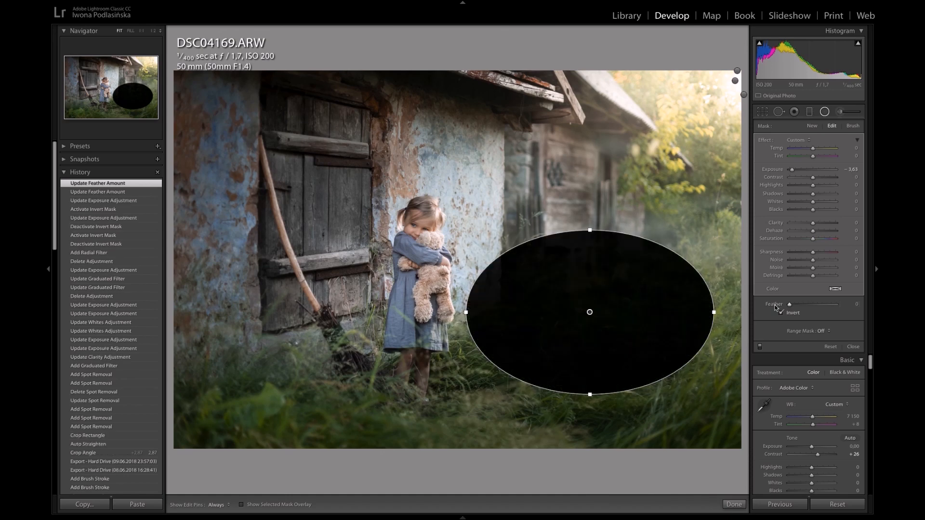
pyautogui.moveTo(792, 169); pyautogui.dragTo(808, 169)
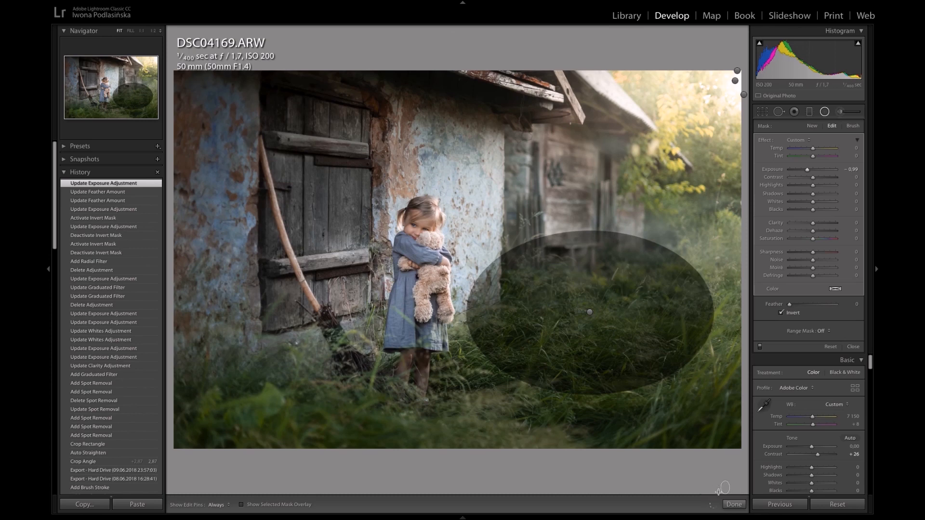
# Close and reopen the Radial Filter, reselect the ellipse on the grass, and set its Feather to 72 and Exposure to 1.23.
pyautogui.click(734, 505)
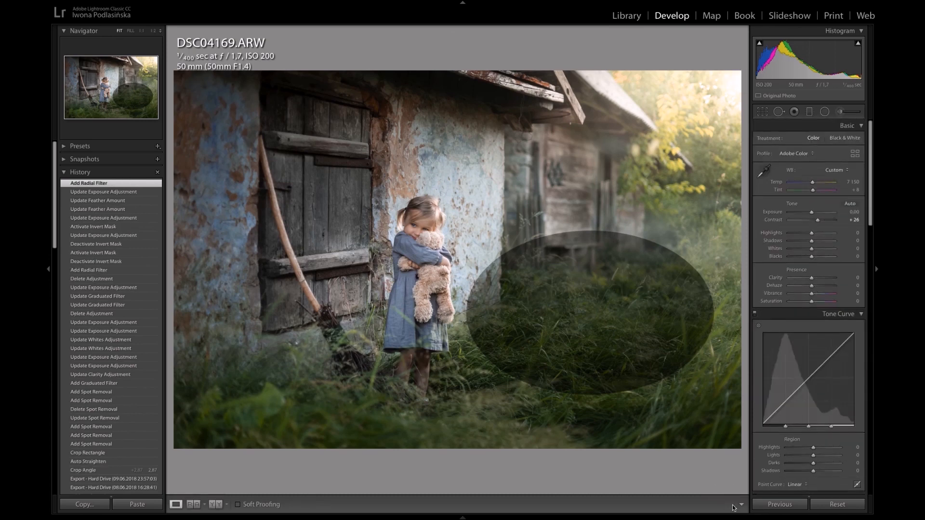
pyautogui.click(825, 111)
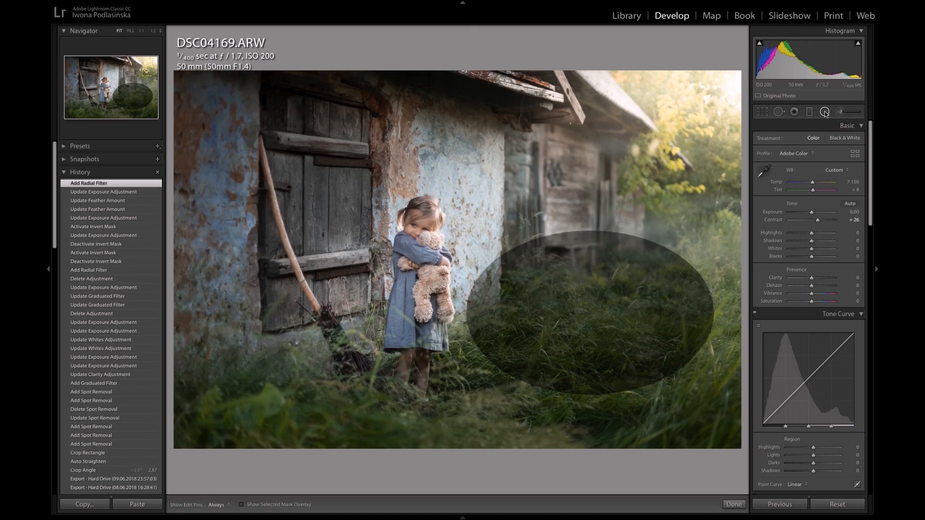
pyautogui.click(590, 313)
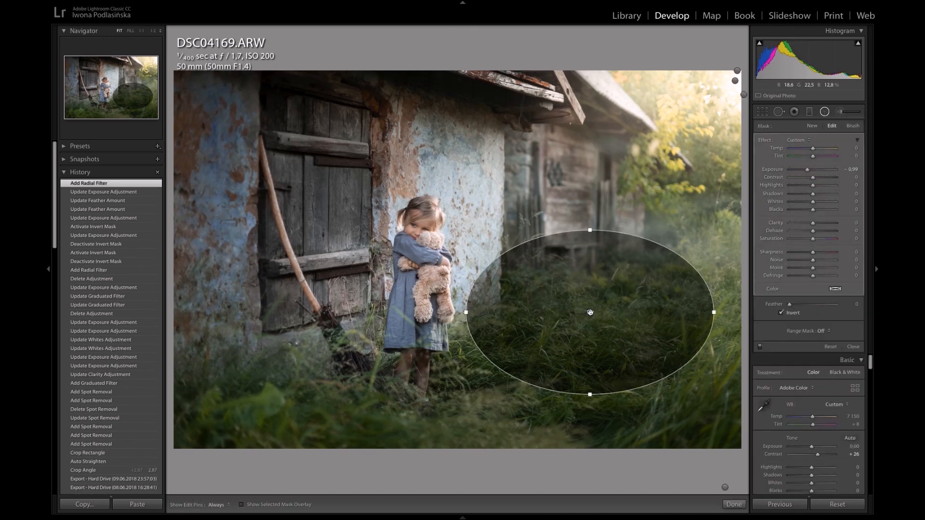
pyautogui.moveTo(590, 313)
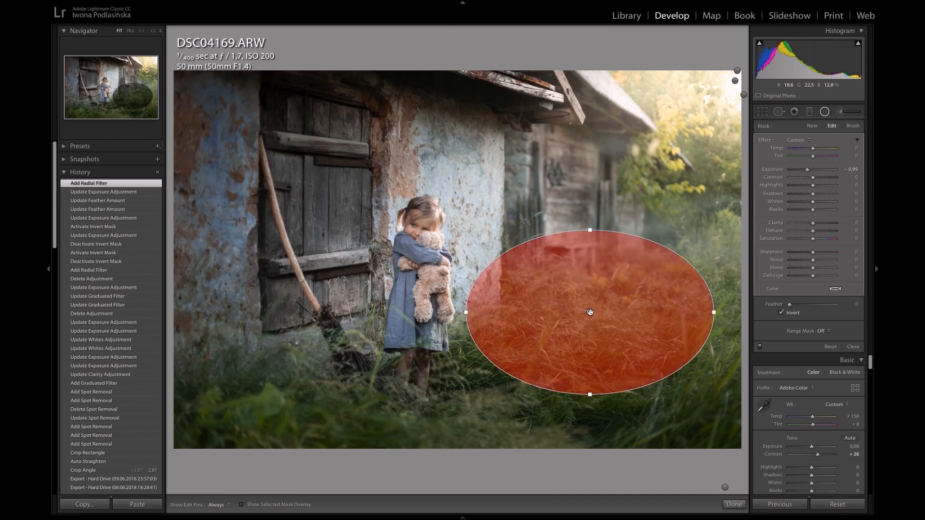
pyautogui.moveTo(789, 304); pyautogui.dragTo(823, 307)
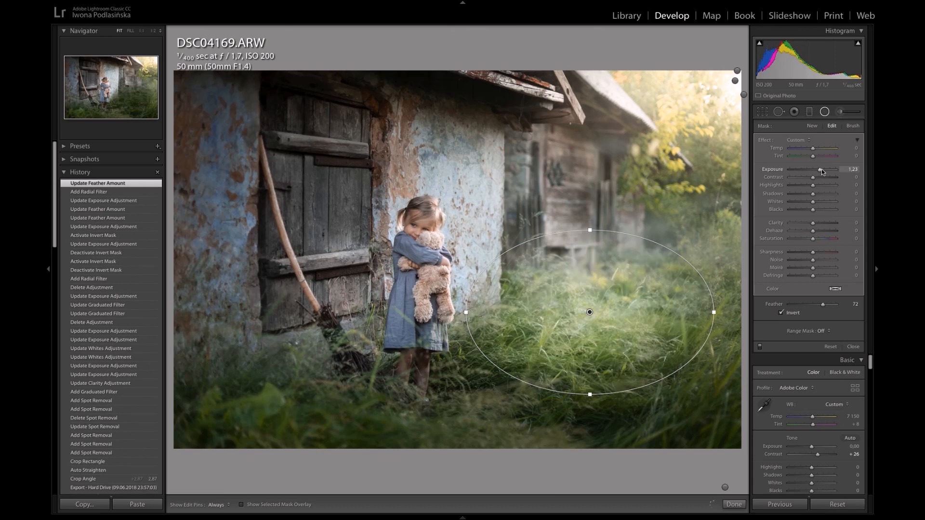
pyautogui.moveTo(822, 172); pyautogui.dragTo(822, 172)
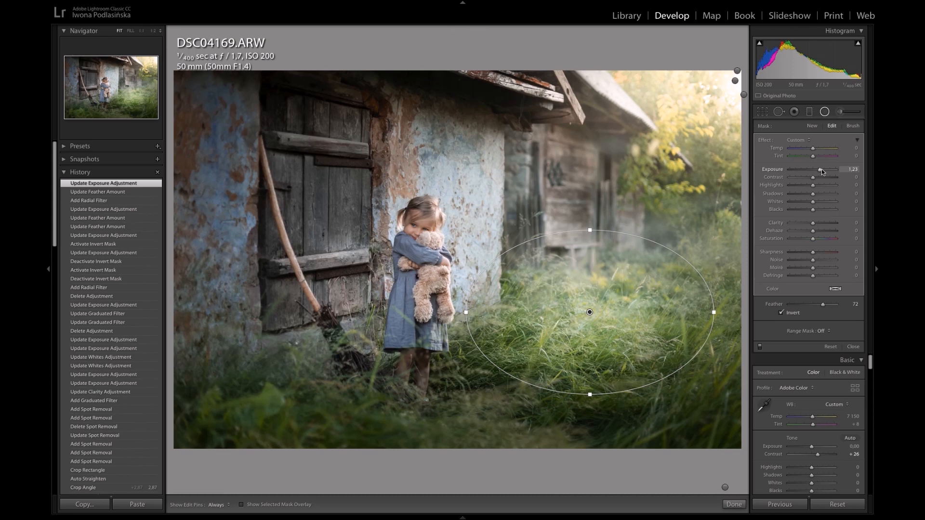
# Draw a second, smaller radial filter over the bushes beside the shed and try its Exposure at -1.70 and -2.32.
pyautogui.click(815, 126)
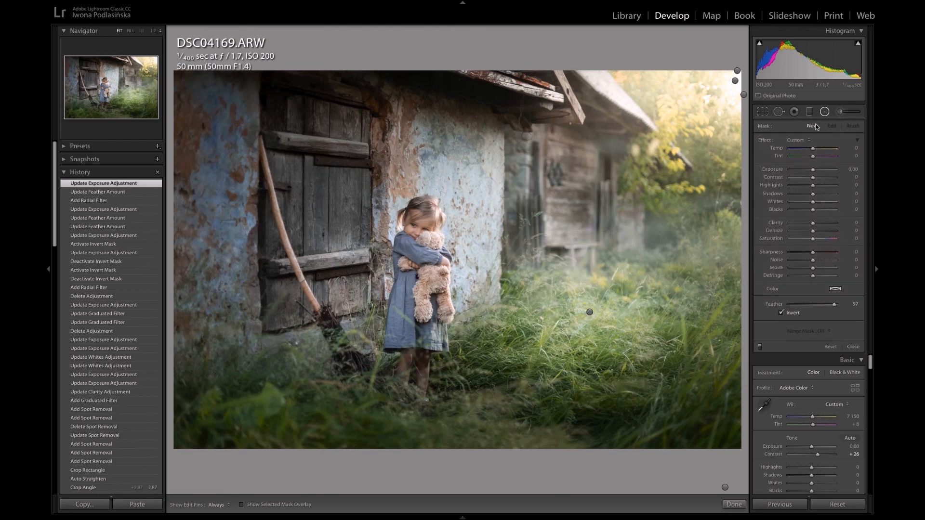
pyautogui.moveTo(670, 261); pyautogui.dragTo(725, 323)
pyautogui.click(830, 170)
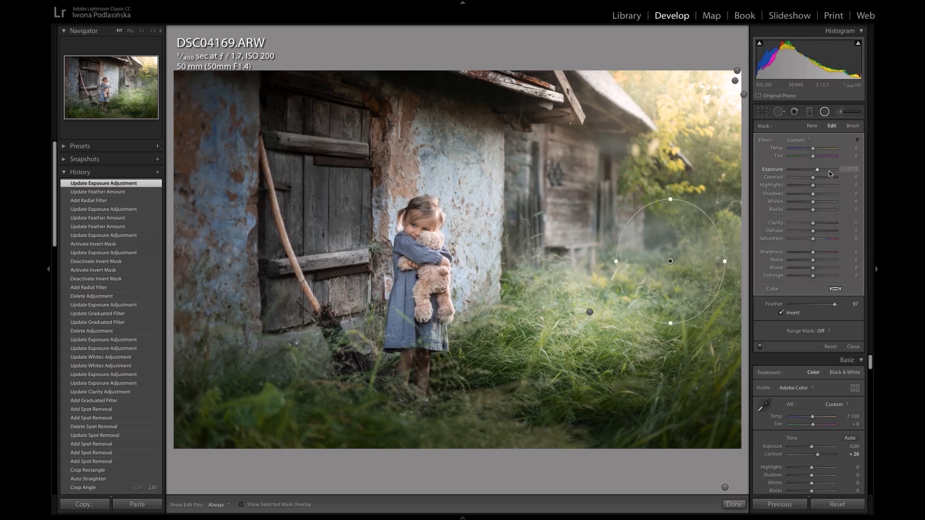
pyautogui.click(802, 170)
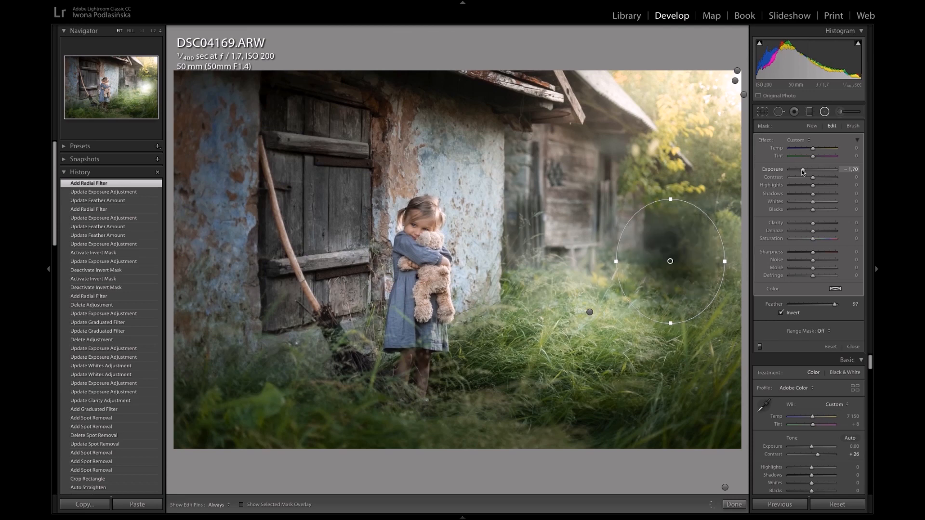
pyautogui.moveTo(802, 169); pyautogui.dragTo(798, 174)
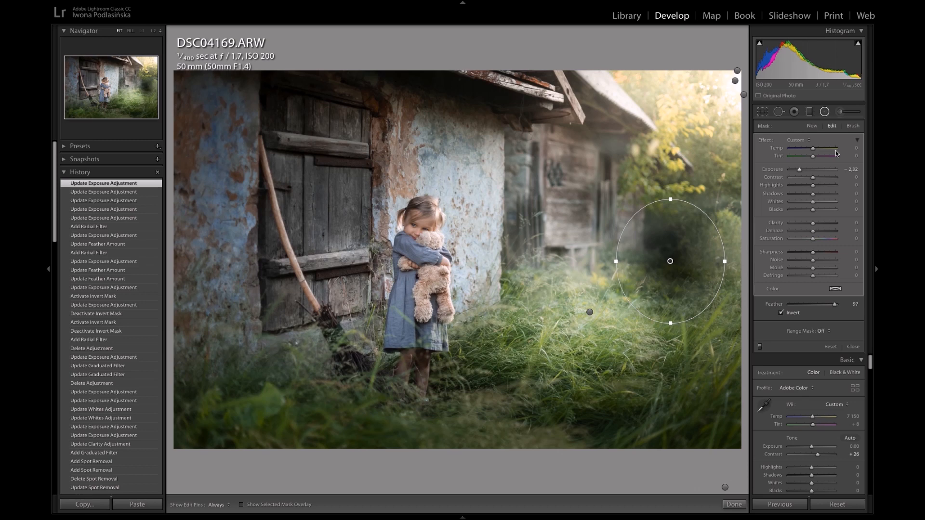
# Delete the small radial filter by the bushes and the large one over the grass.
pyautogui.press('Delete')
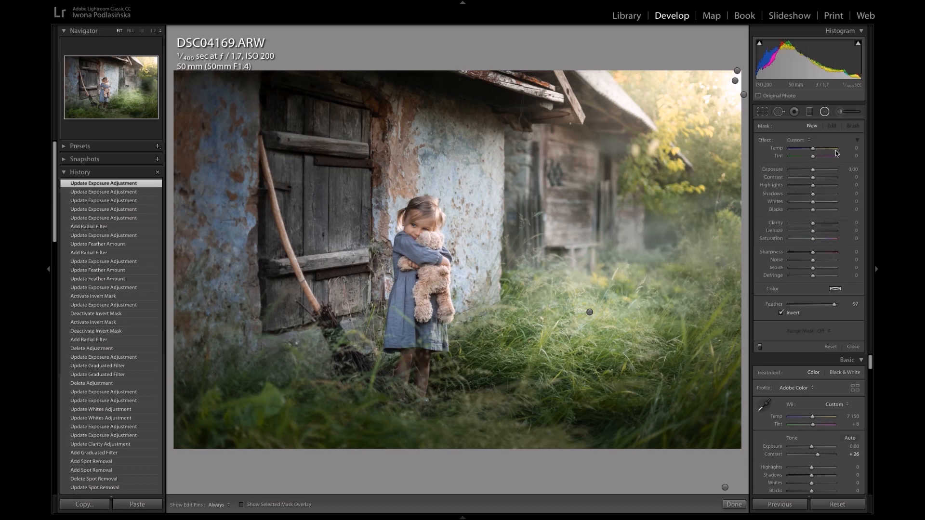
pyautogui.click(589, 313)
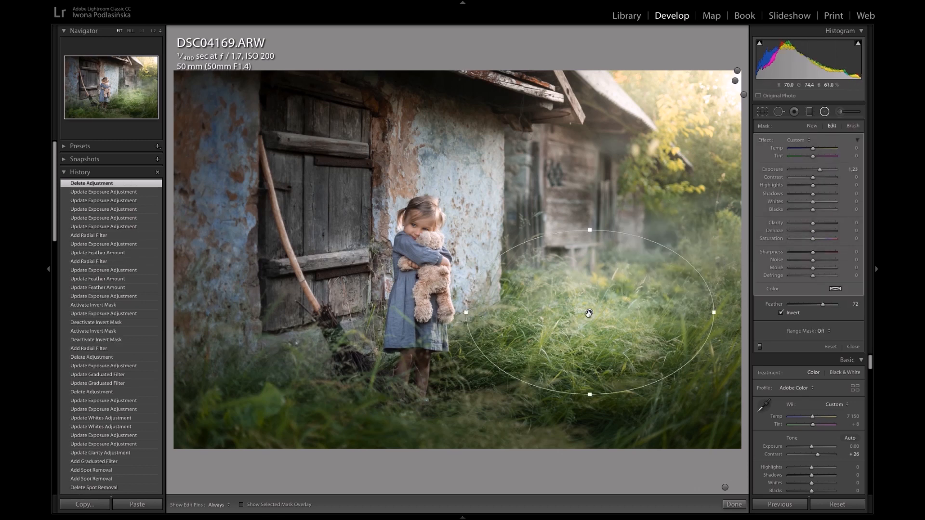
pyautogui.press('Delete')
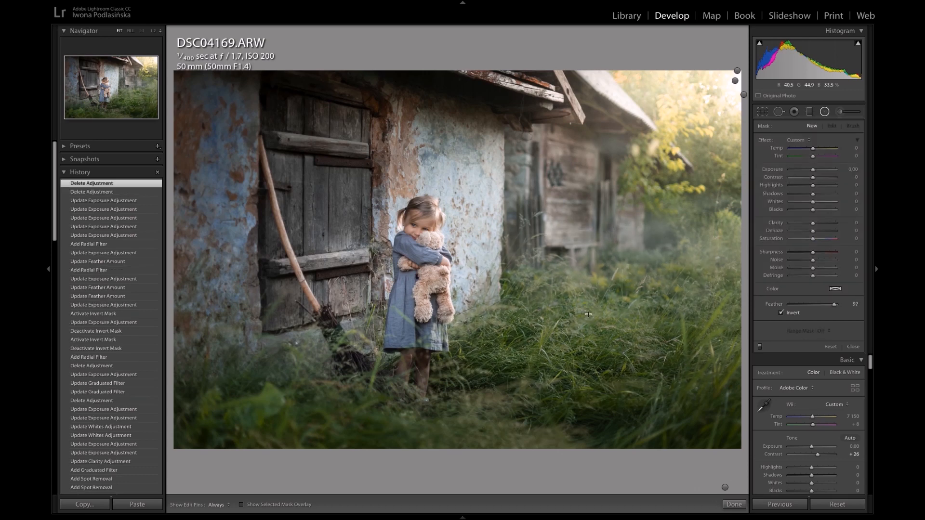
# View the Adjustment Brush settings, closing and reopening the tool.
pyautogui.click(840, 112)
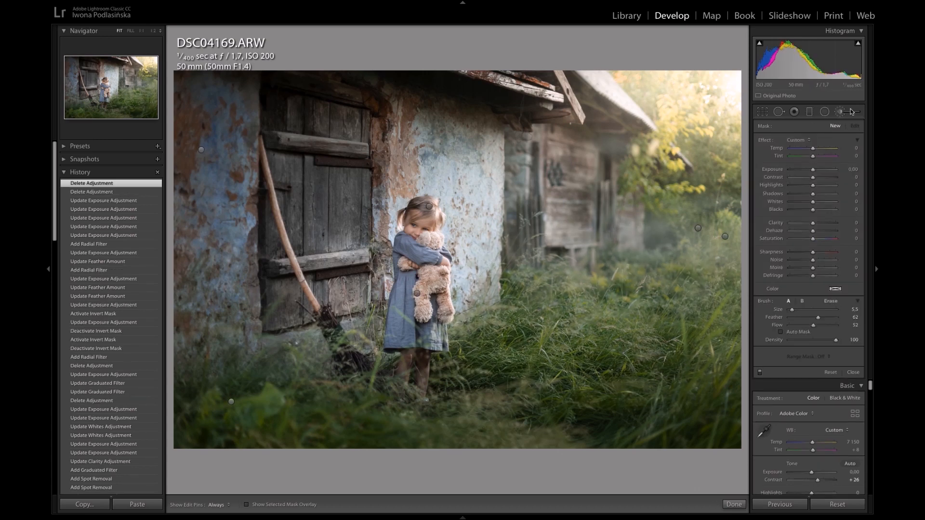
pyautogui.click(840, 113)
pyautogui.click(841, 113)
pyautogui.click(839, 112)
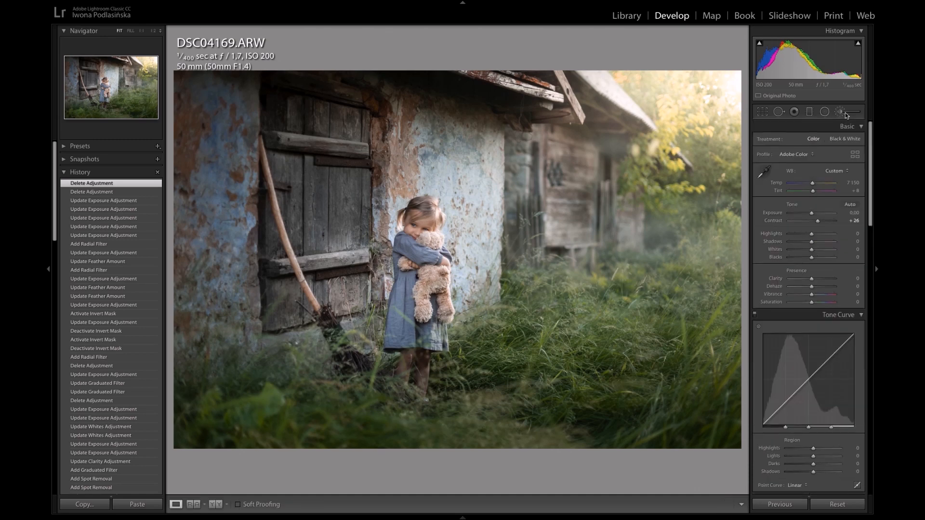
pyautogui.click(840, 114)
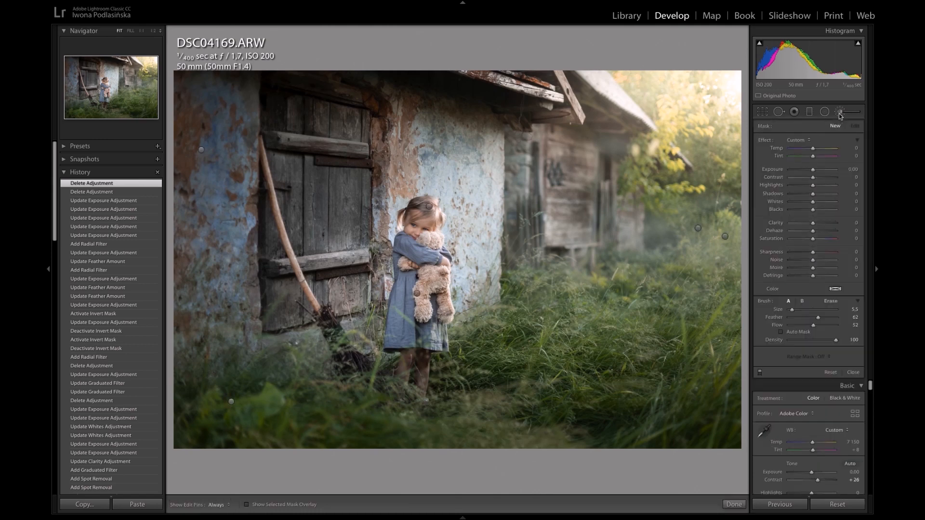
# Set the brush to Size 23.5, Feather 51 and Flow 50, and place a dab at the edge of the blue wall.
pyautogui.moveTo(791, 310); pyautogui.dragTo(816, 322)
pyautogui.moveTo(816, 322)
pyautogui.mouseDown()
pyautogui.moveTo(838, 320)
pyautogui.moveTo(813, 323)
pyautogui.mouseUp()
pyautogui.moveTo(835, 327); pyautogui.dragTo(813, 329)
pyautogui.click(506, 214)
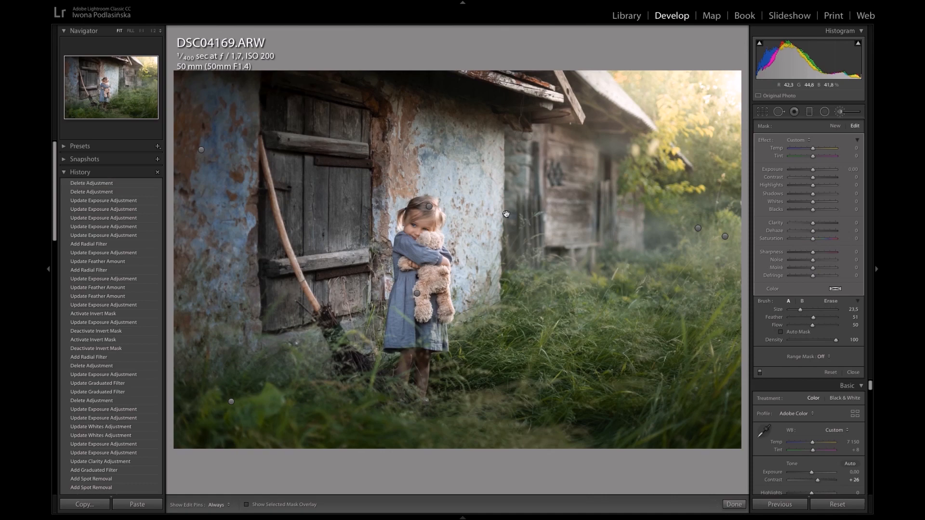
# Switch the photo to the Fill view, reselect the brush adjustment at the blue wall's edge, and delete it.
pyautogui.click(131, 31)
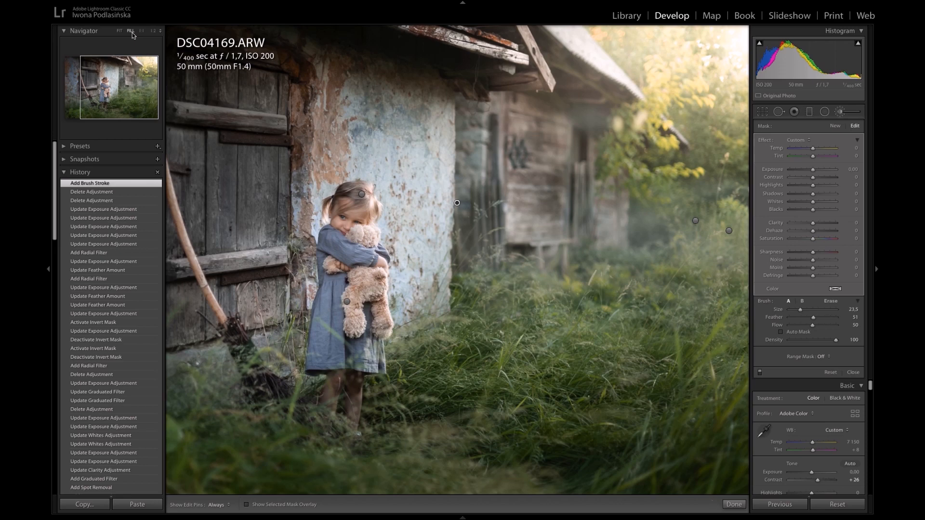
pyautogui.click(842, 113)
pyautogui.click(841, 112)
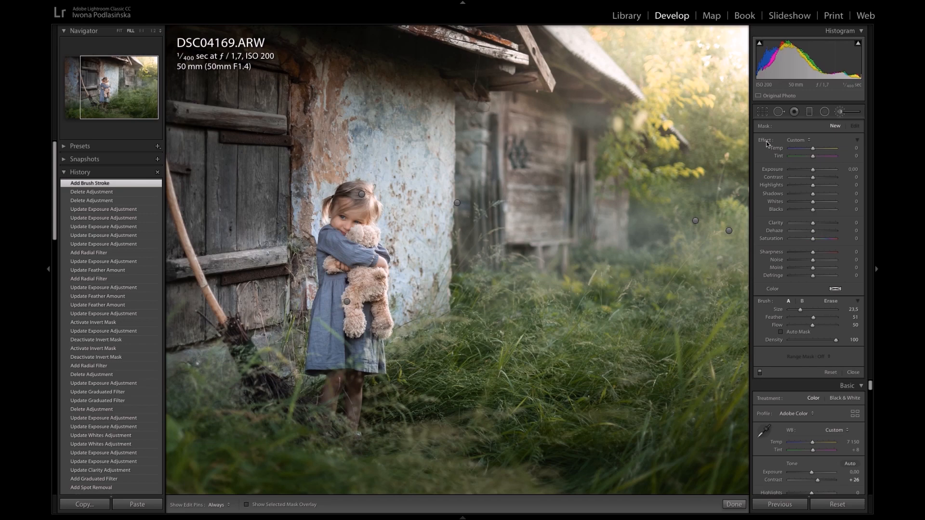
pyautogui.click(457, 204)
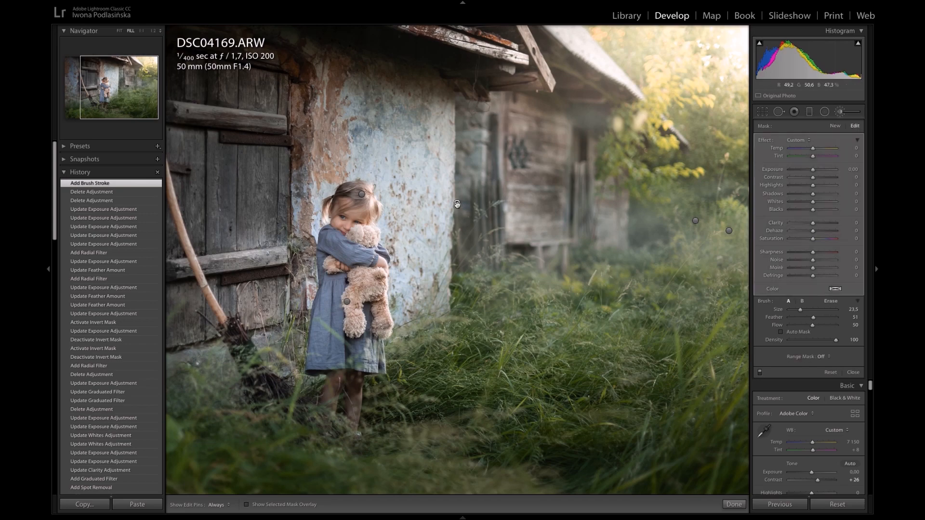
pyautogui.press('Delete')
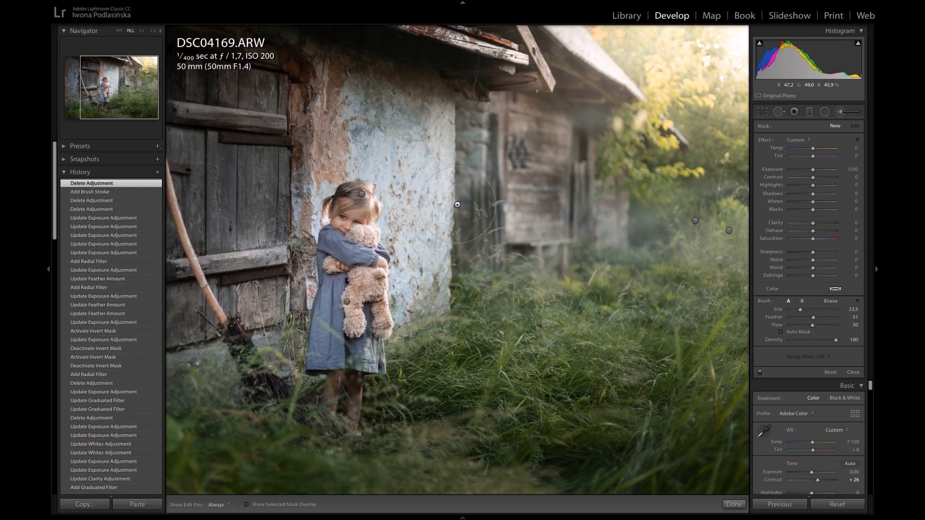
# With edit pins hidden, paint down the blue wall's edge using an Auto Mask brush at Exposure -2.24, Size 10.8 and Feather 22.
pyautogui.click(791, 332)
pyautogui.click(800, 169)
pyautogui.moveTo(801, 311); pyautogui.dragTo(802, 321)
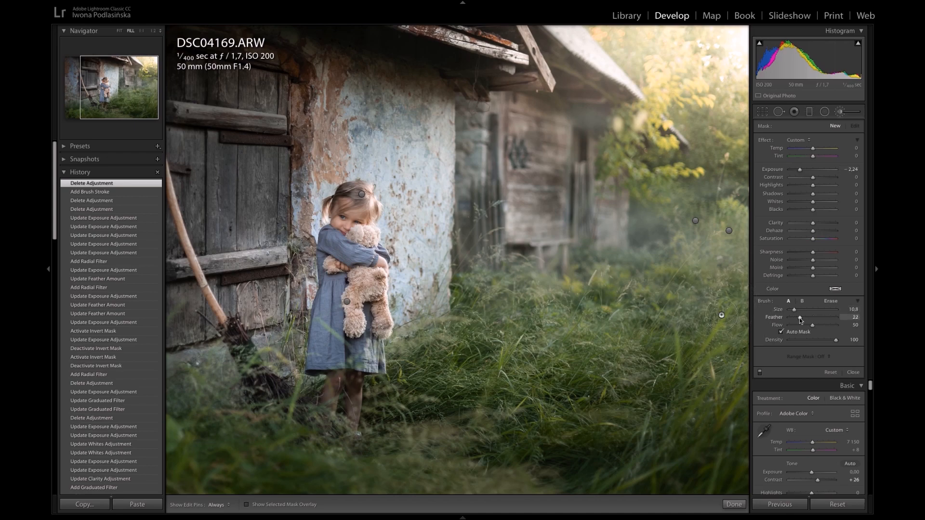
pyautogui.press('h')
pyautogui.moveTo(446, 191)
pyautogui.mouseDown()
pyautogui.moveTo(436, 161)
pyautogui.moveTo(453, 296)
pyautogui.moveTo(440, 240)
pyautogui.moveTo(432, 248)
pyautogui.moveTo(444, 104)
pyautogui.moveTo(434, 240)
pyautogui.mouseUp()
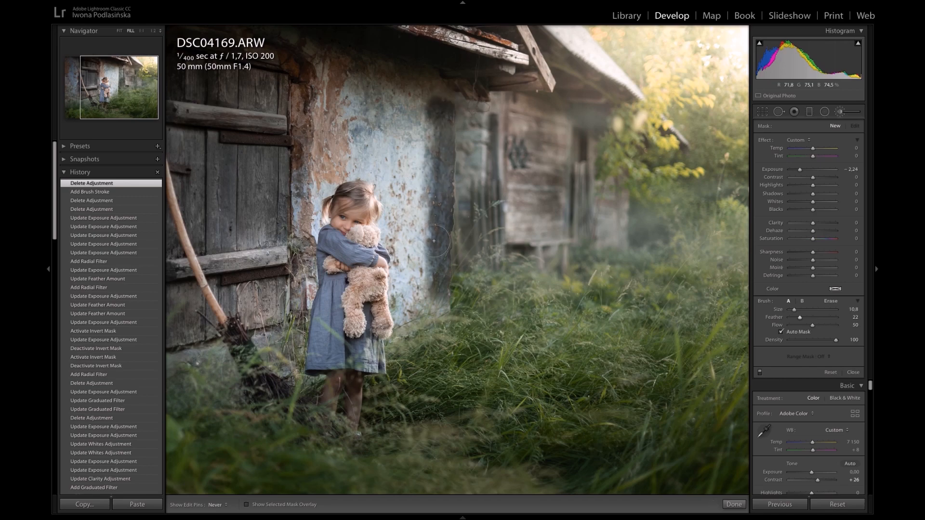
# Compare painting the blue wall's edge with Auto Mask on and off at Exposure -2.24, deleting each brush adjustment.
pyautogui.press('h')
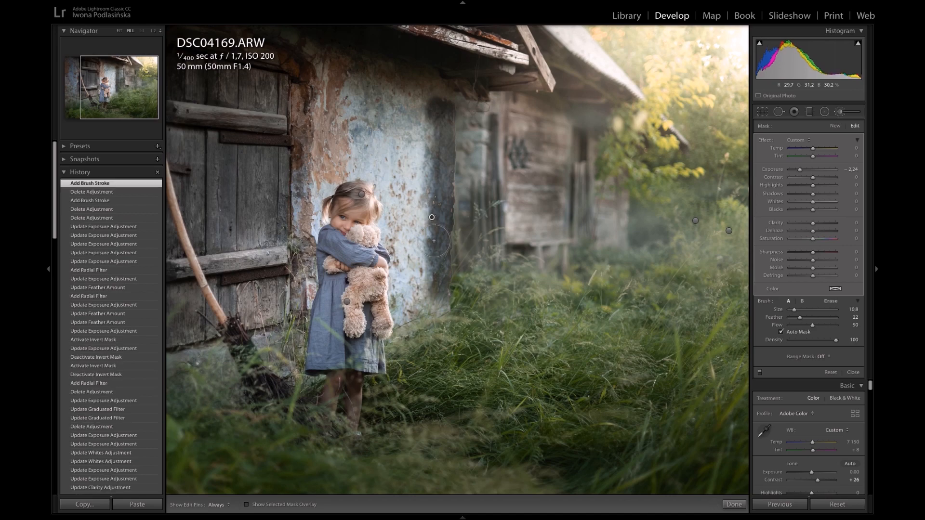
pyautogui.press('Delete')
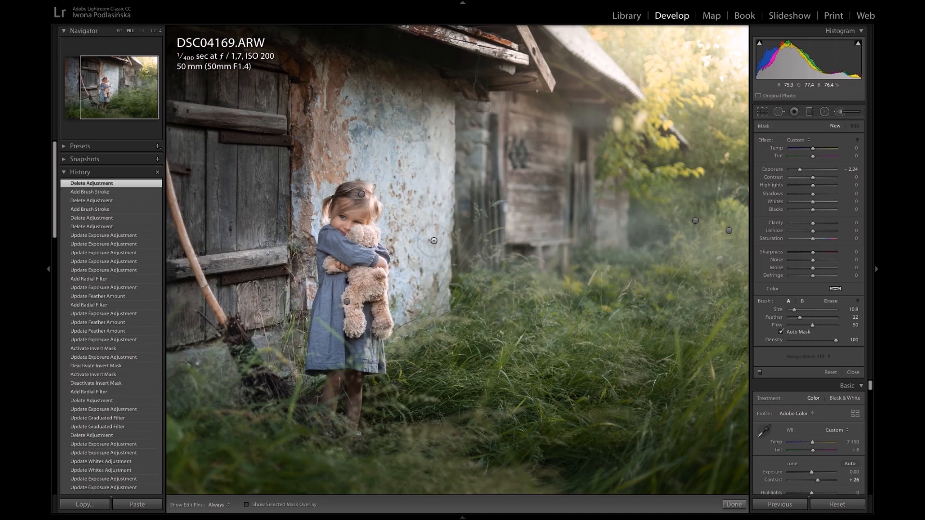
pyautogui.press('h')
pyautogui.moveTo(448, 155)
pyautogui.mouseDown()
pyautogui.moveTo(455, 193)
pyautogui.moveTo(443, 275)
pyautogui.mouseUp()
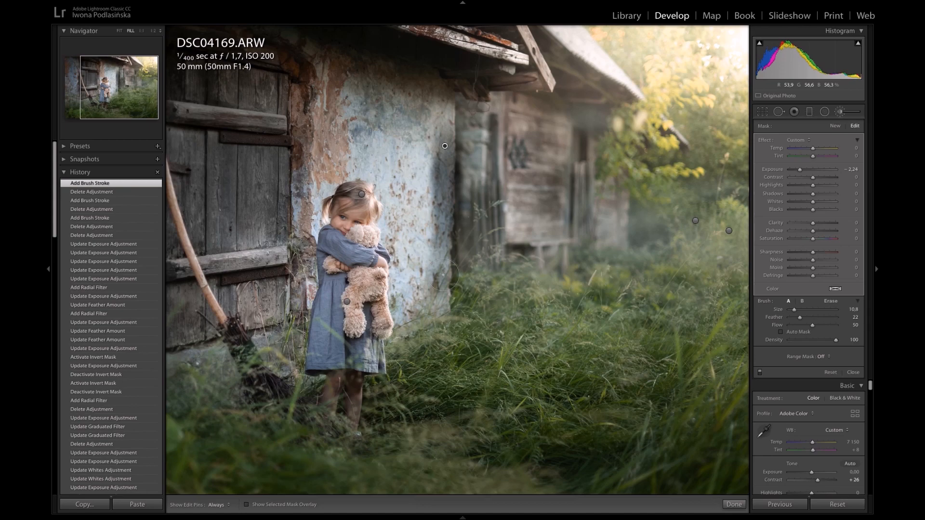
pyautogui.press('Delete')
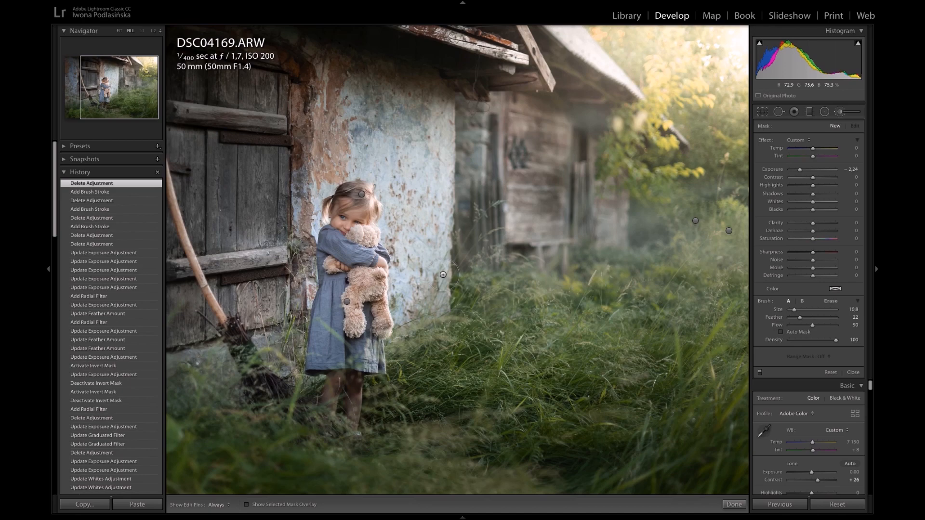
# Fit the whole photo in view and close the Adjustment Brush to return to the Basic adjustments.
pyautogui.click(119, 31)
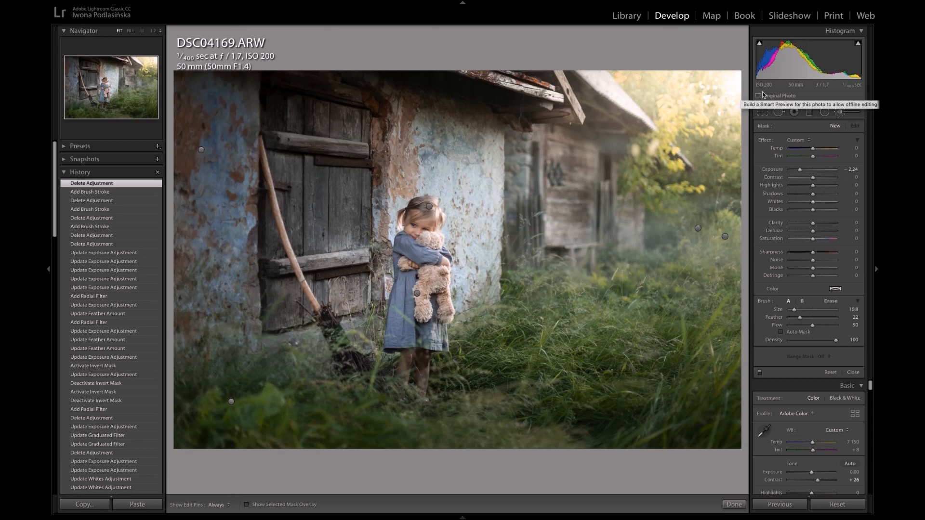
pyautogui.click(733, 504)
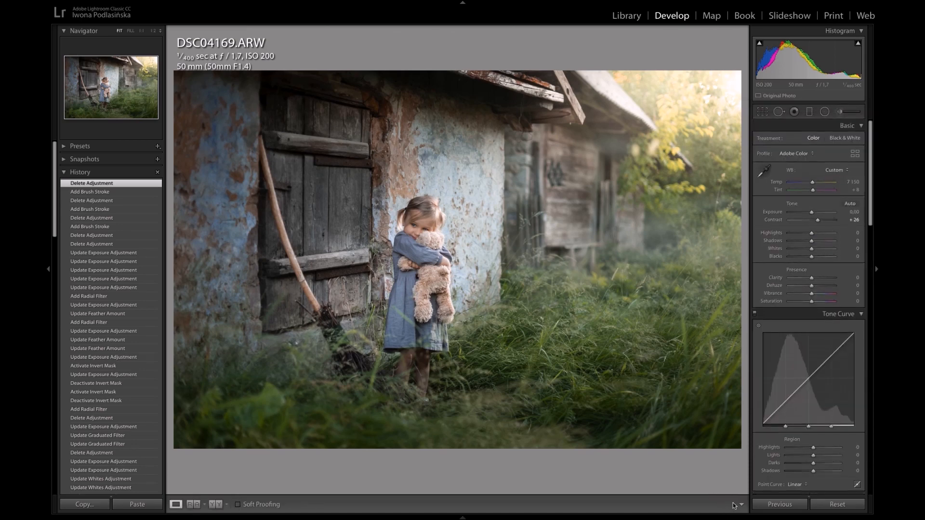
pyautogui.click(836, 127)
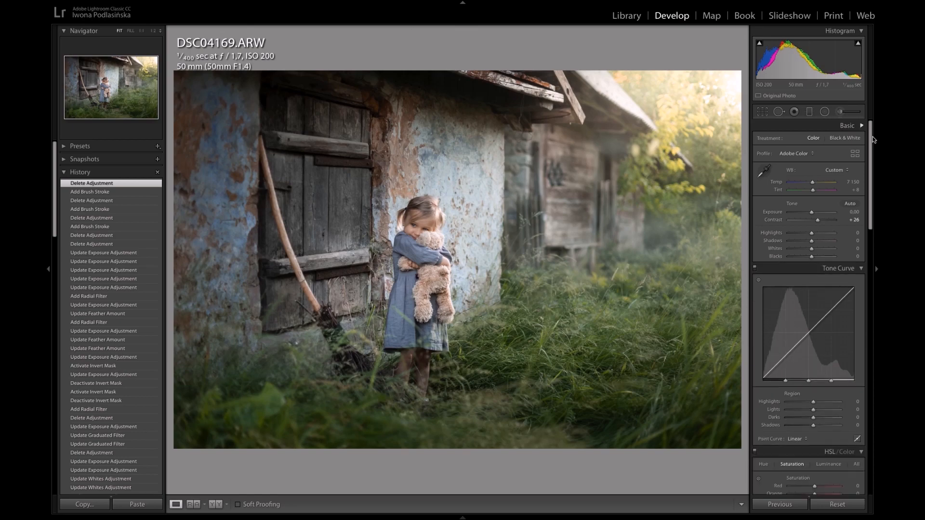
pyautogui.click(856, 127)
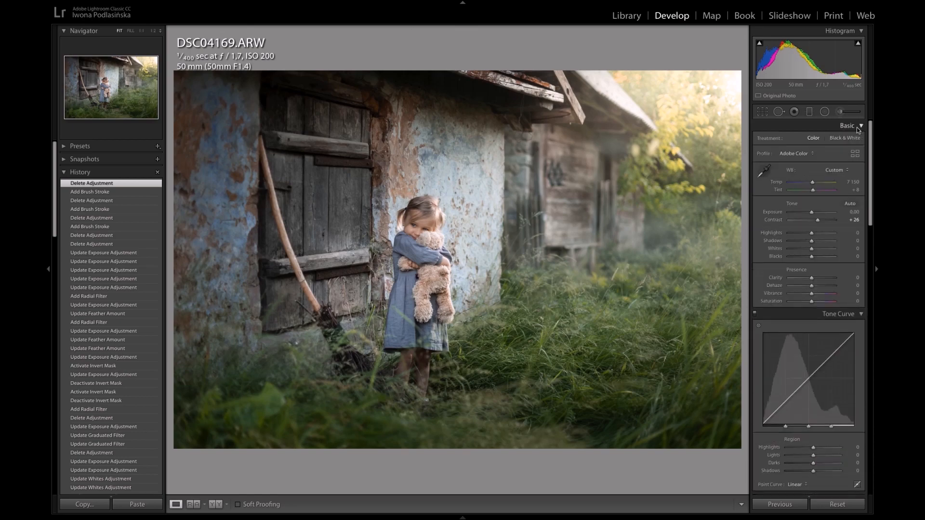
# Try the photo's Exposure at -1.00, +1.05 and +0.20, resetting it to 0.00 after darkening and after brightening.
pyautogui.moveTo(805, 211); pyautogui.dragTo(808, 212)
pyautogui.doubleClick(772, 213)
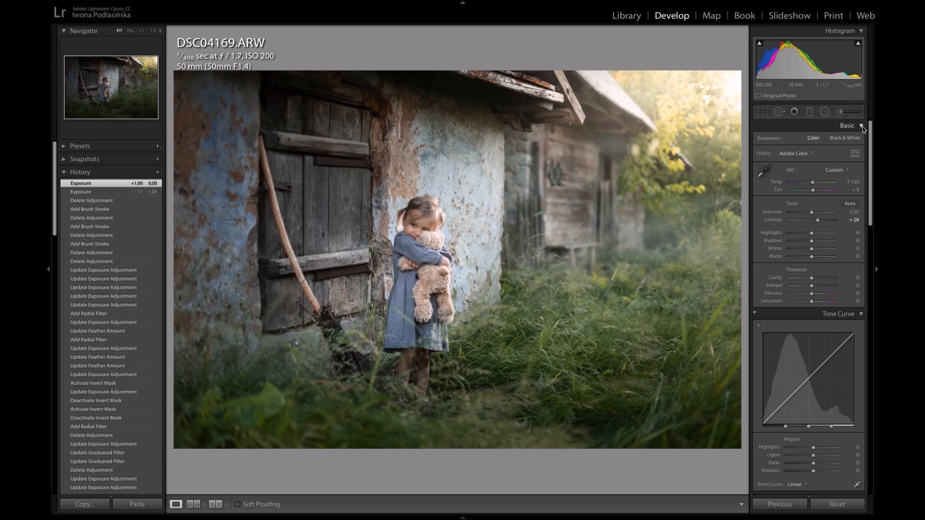
pyautogui.click(846, 124)
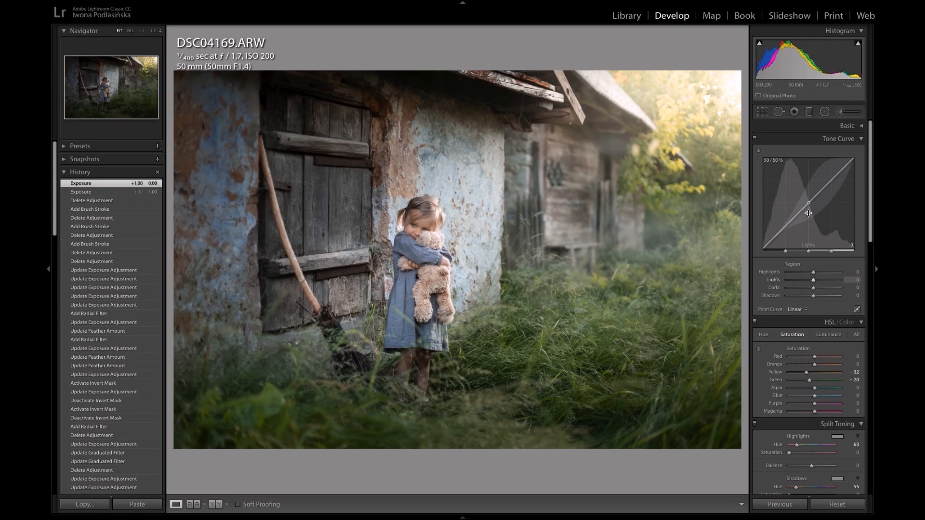
pyautogui.click(860, 127)
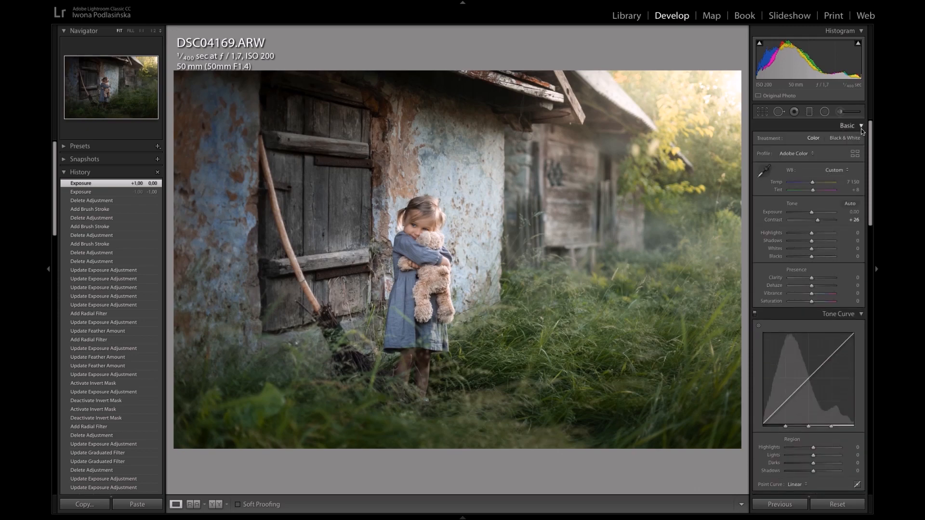
pyautogui.moveTo(814, 213); pyautogui.dragTo(813, 210)
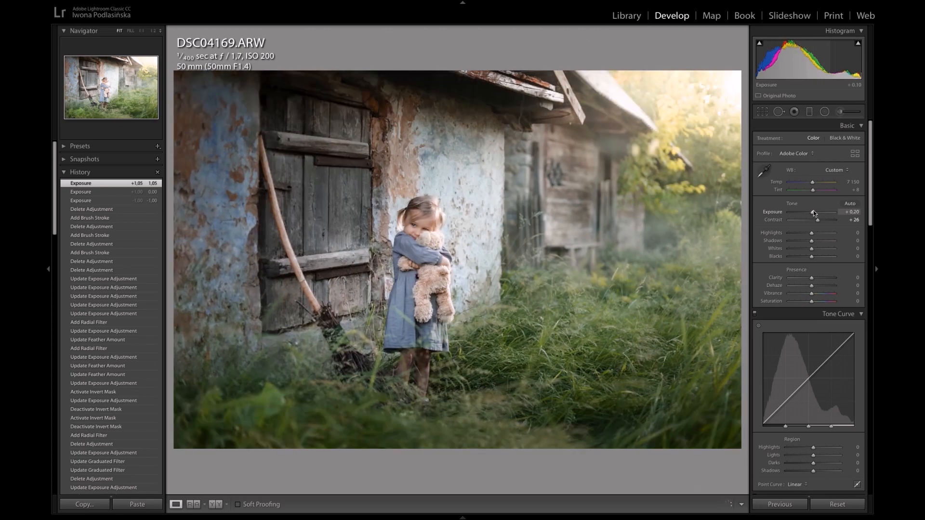
pyautogui.doubleClick(775, 214)
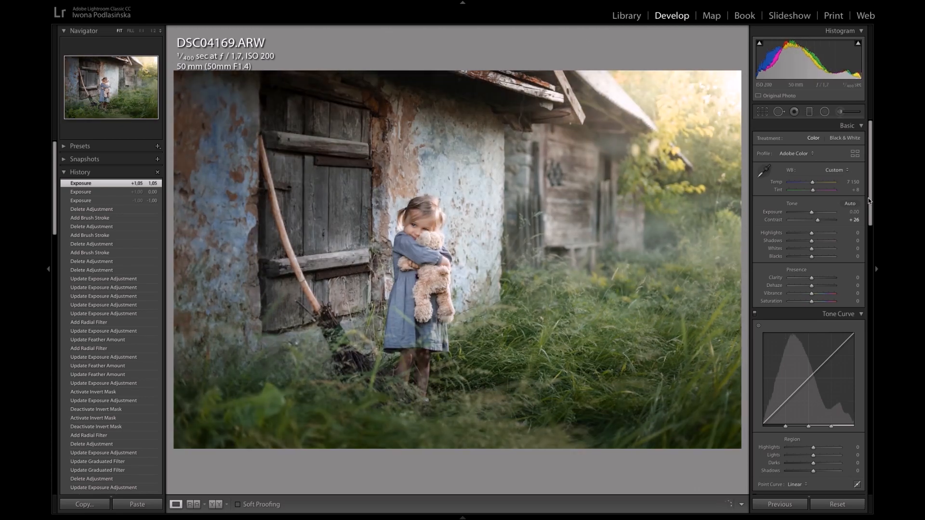
# Shape the tone curve by raising Lights to +21 and lowering Darks to -5.
pyautogui.scroll(-5, 870, 208)
pyautogui.moveTo(869, 220)
pyautogui.mouseDown()
pyautogui.moveTo(868, 207)
pyautogui.moveTo(868, 222)
pyautogui.mouseUp()
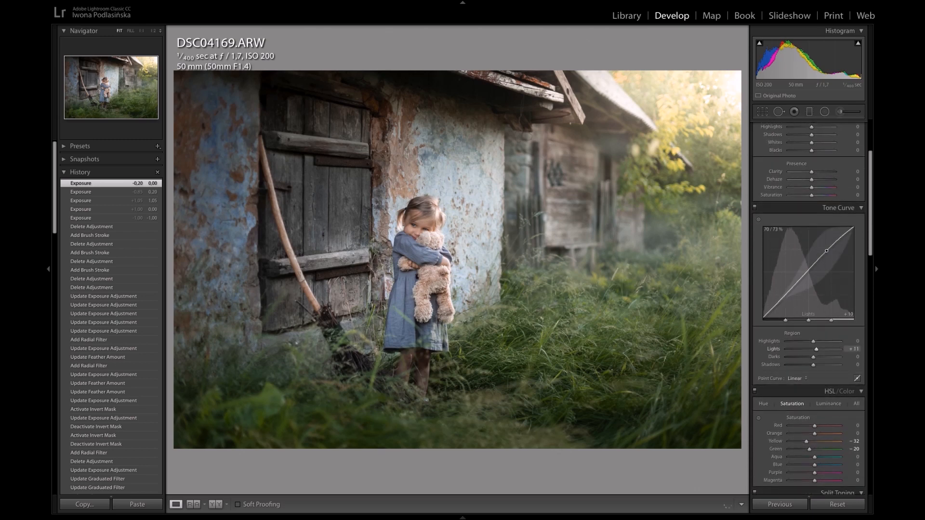
pyautogui.moveTo(826, 255); pyautogui.dragTo(827, 248)
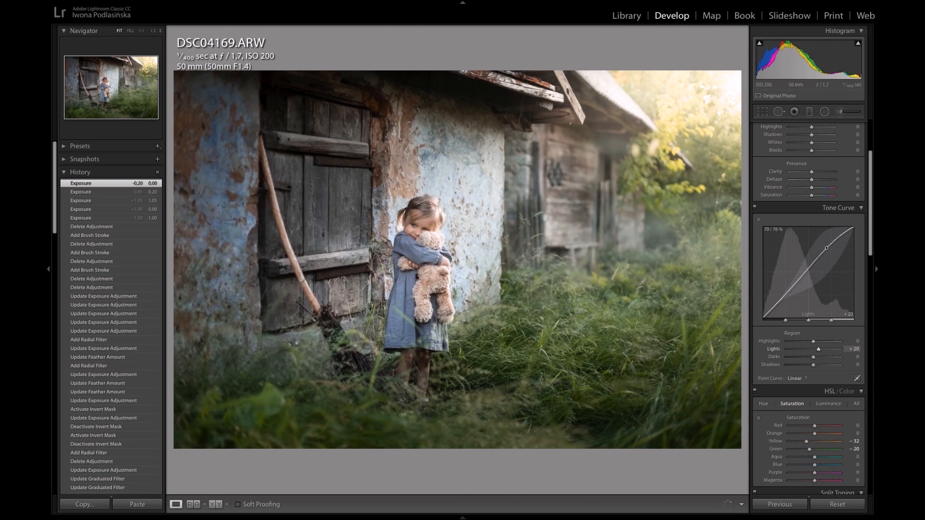
pyautogui.moveTo(792, 287); pyautogui.dragTo(792, 289)
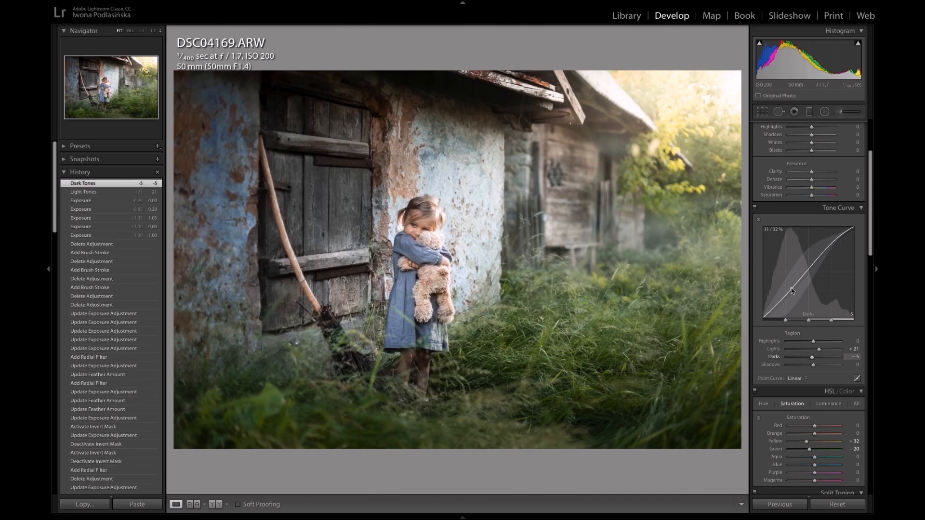
# Set the HSL saturation of Yellow to -52 and Green to -32.
pyautogui.scroll(-5, 871, 245)
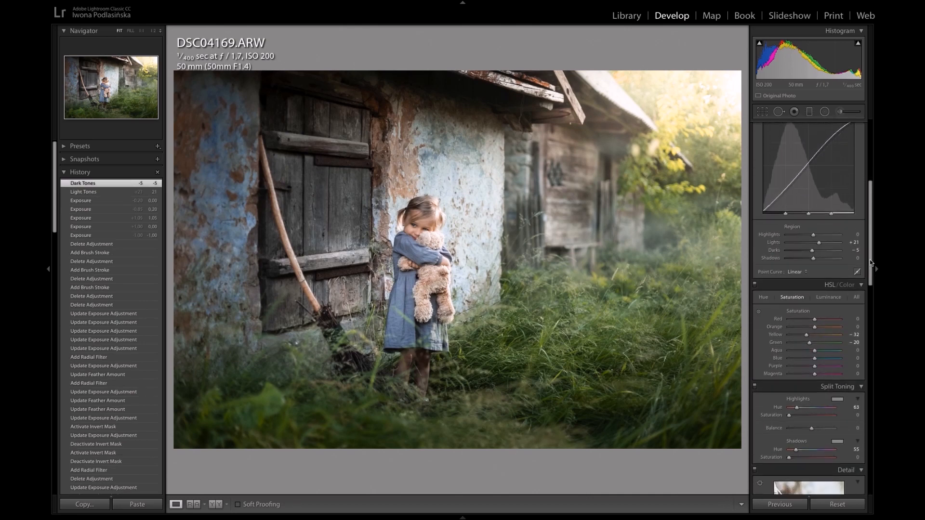
pyautogui.moveTo(871, 266); pyautogui.dragTo(866, 282)
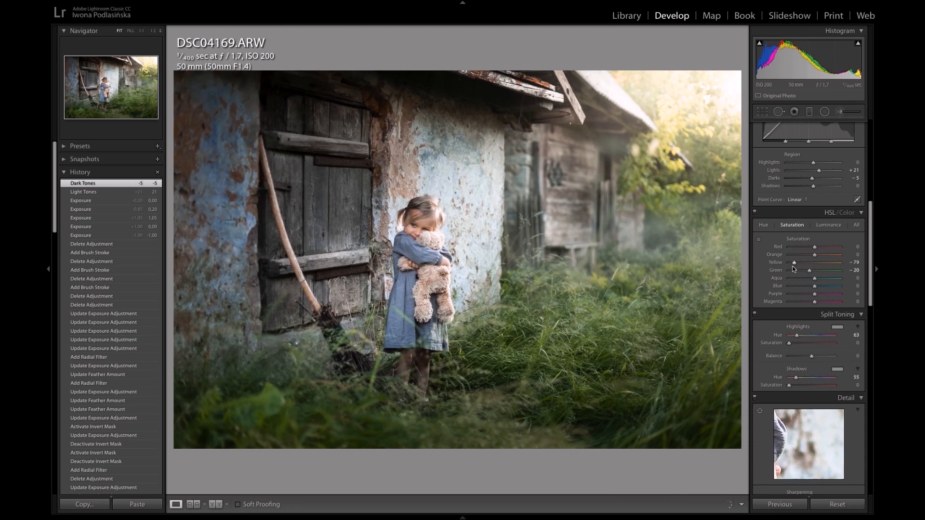
pyautogui.moveTo(802, 267); pyautogui.dragTo(799, 274)
pyautogui.click(811, 275)
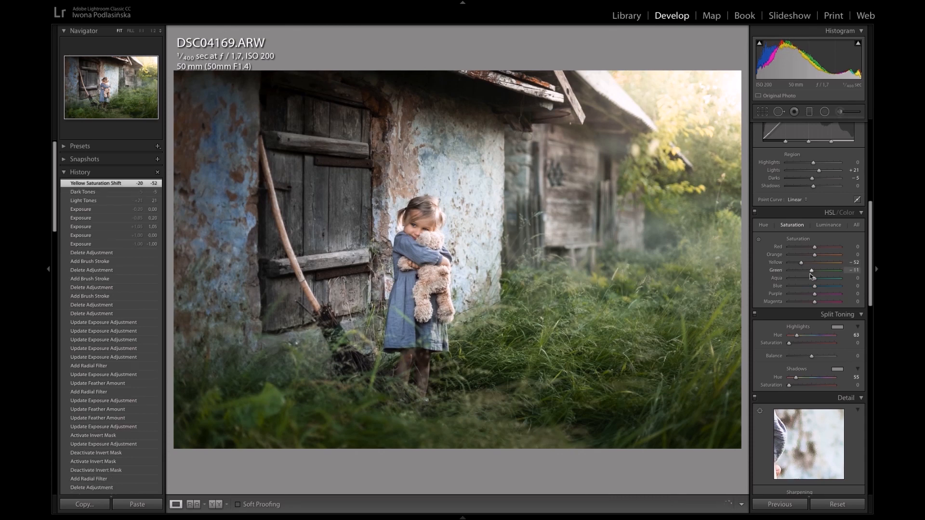
pyautogui.moveTo(810, 274); pyautogui.dragTo(804, 272)
# Split-tone the photo with highlights at Hue 55, Saturation 26 and shadows at Hue 228, Saturation 17.
pyautogui.moveTo(872, 253); pyautogui.dragTo(871, 274)
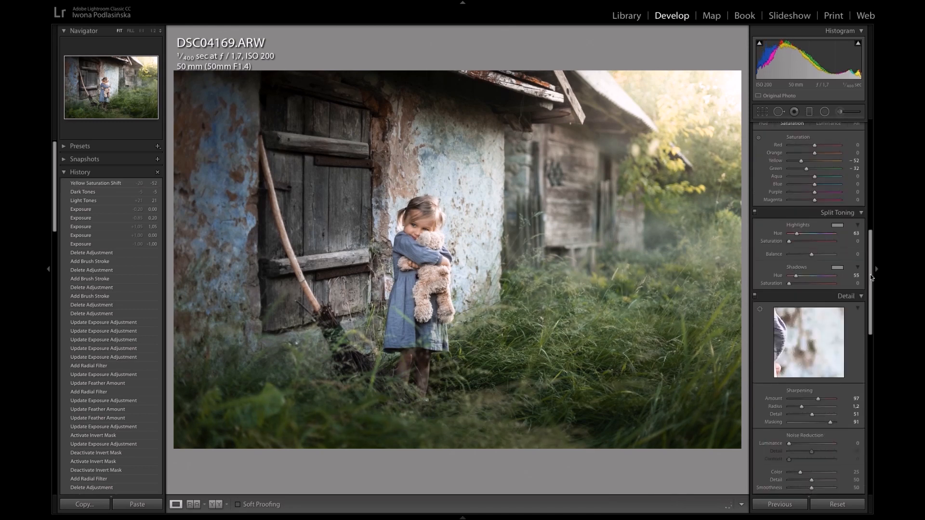
pyautogui.click(844, 212)
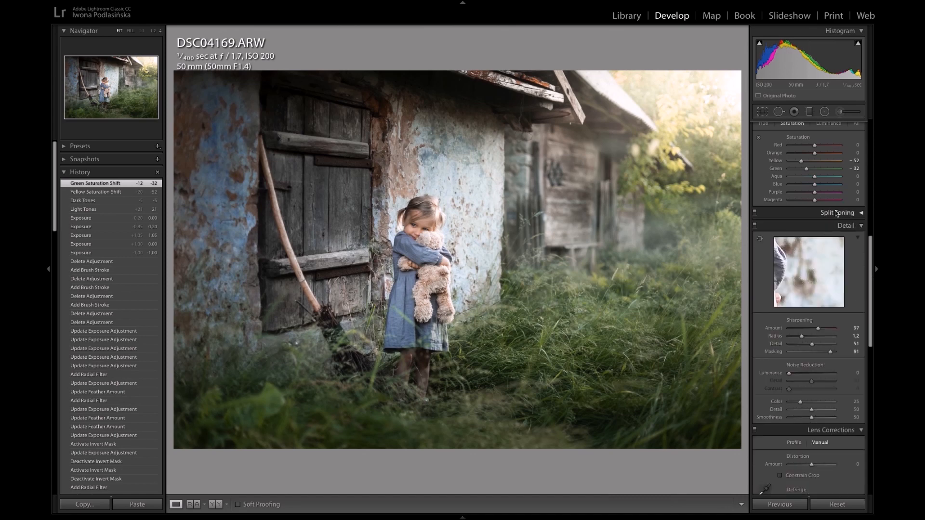
pyautogui.click(861, 214)
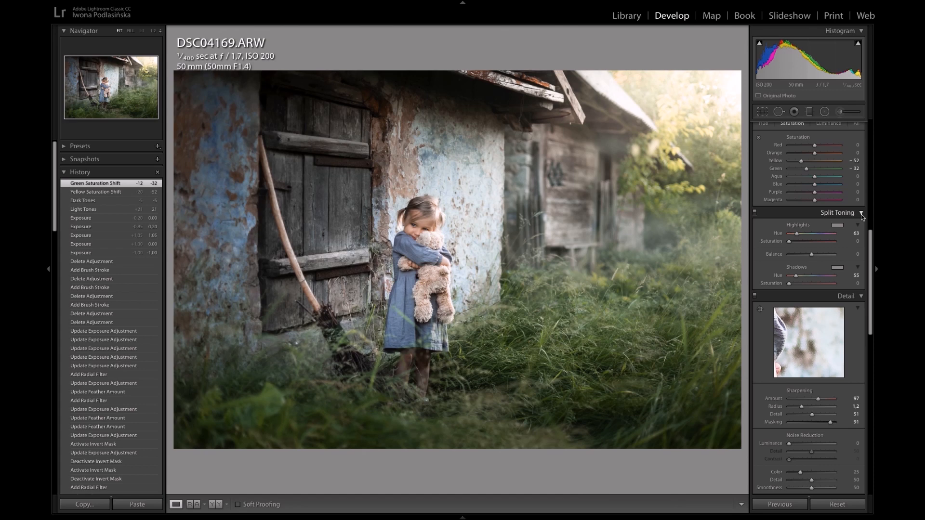
pyautogui.click(838, 225)
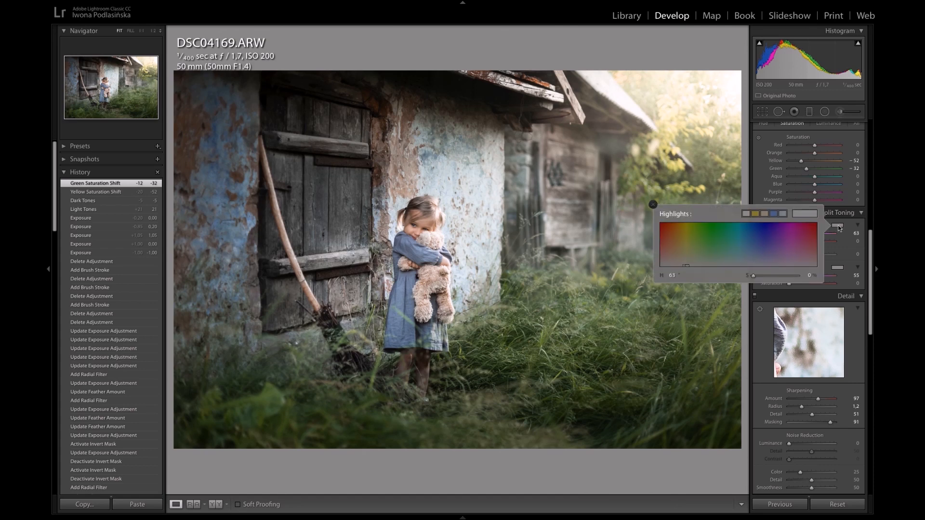
pyautogui.moveTo(693, 253)
pyautogui.mouseDown()
pyautogui.moveTo(710, 248)
pyautogui.moveTo(684, 254)
pyautogui.mouseUp()
pyautogui.click(837, 268)
pyautogui.moveTo(766, 296); pyautogui.dragTo(760, 300)
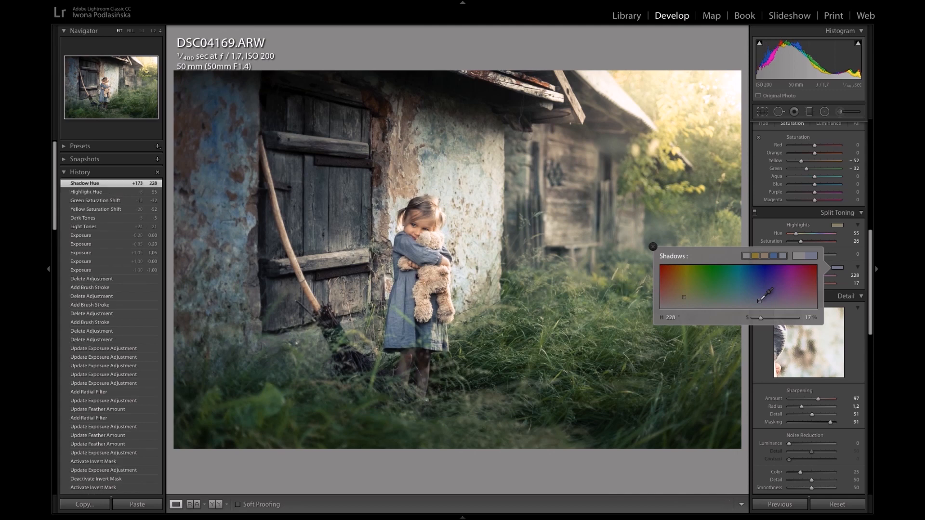
# Set the sharpening Amount to 81 and Masking to 94.
pyautogui.moveTo(870, 243); pyautogui.dragTo(870, 273)
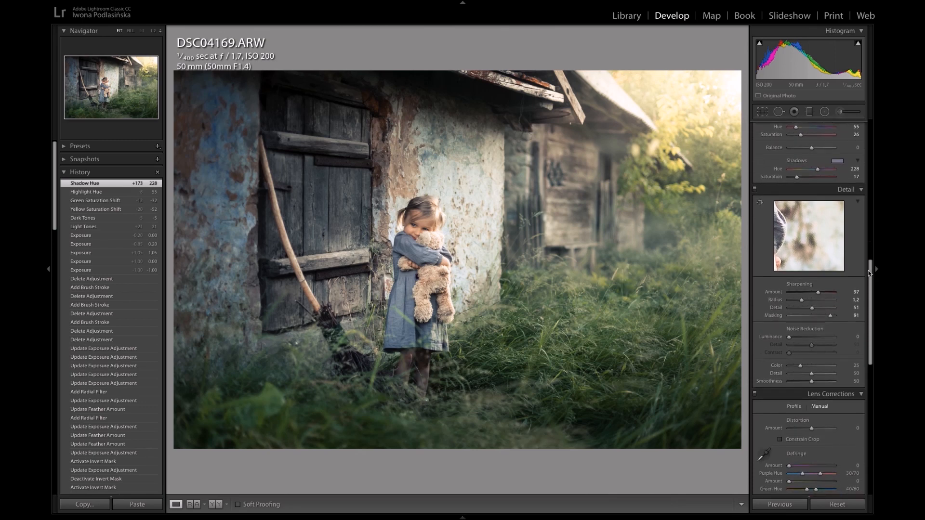
pyautogui.moveTo(822, 293); pyautogui.dragTo(818, 292)
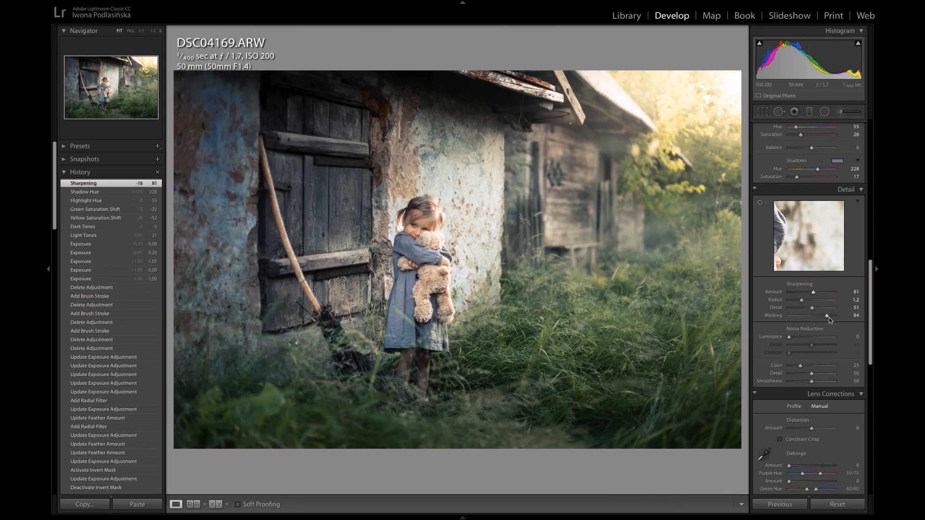
pyautogui.moveTo(831, 317); pyautogui.dragTo(833, 317)
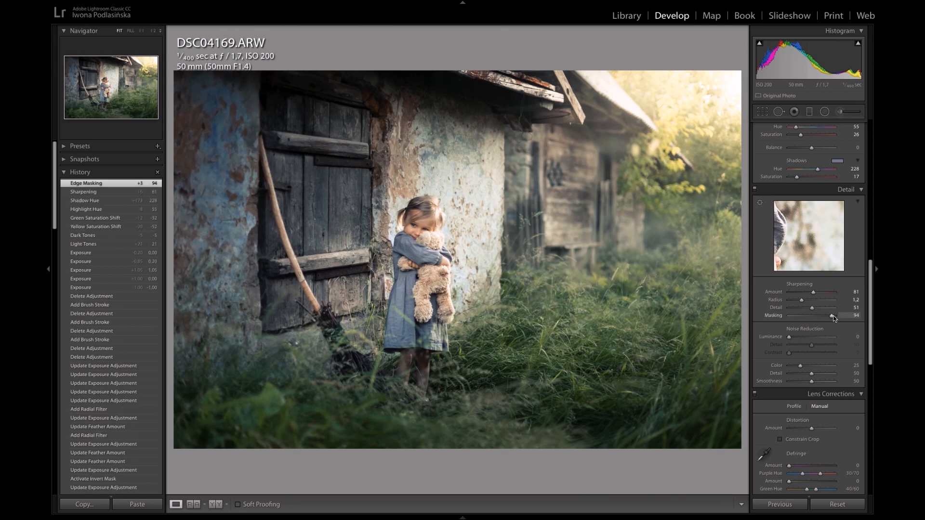
# Preview the sharpening mask in black and white while lowering Masking to 0, and raise it to 93.
pyautogui.press('alt')
pyautogui.moveTo(831, 316); pyautogui.dragTo(783, 318)
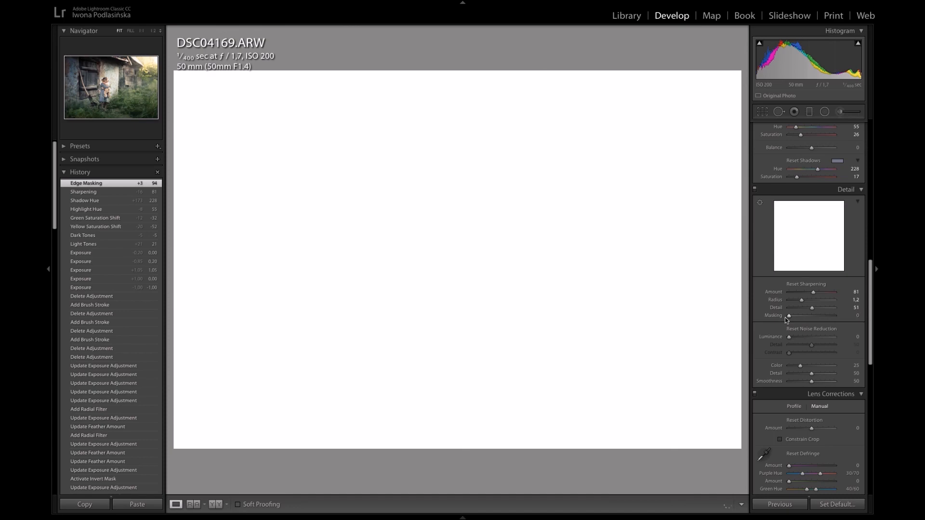
pyautogui.moveTo(786, 319); pyautogui.dragTo(831, 319)
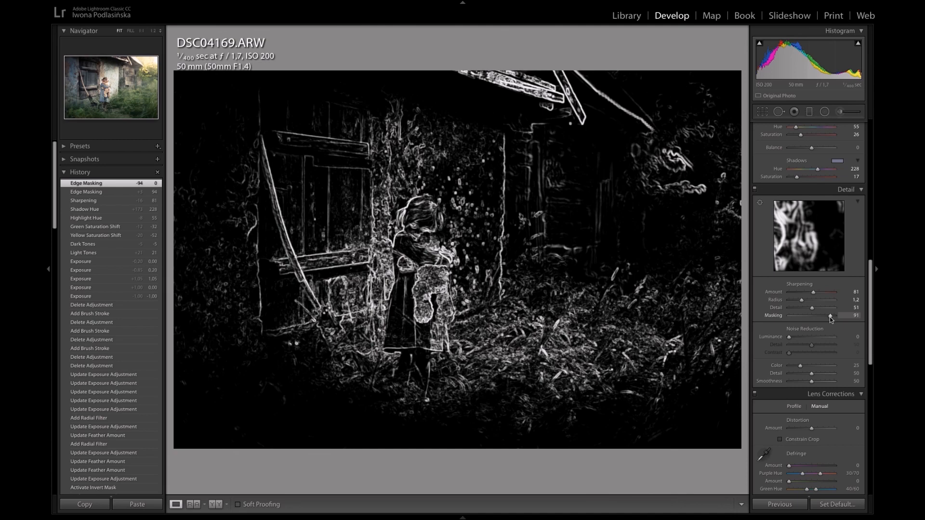
pyautogui.moveTo(830, 317); pyautogui.dragTo(831, 316)
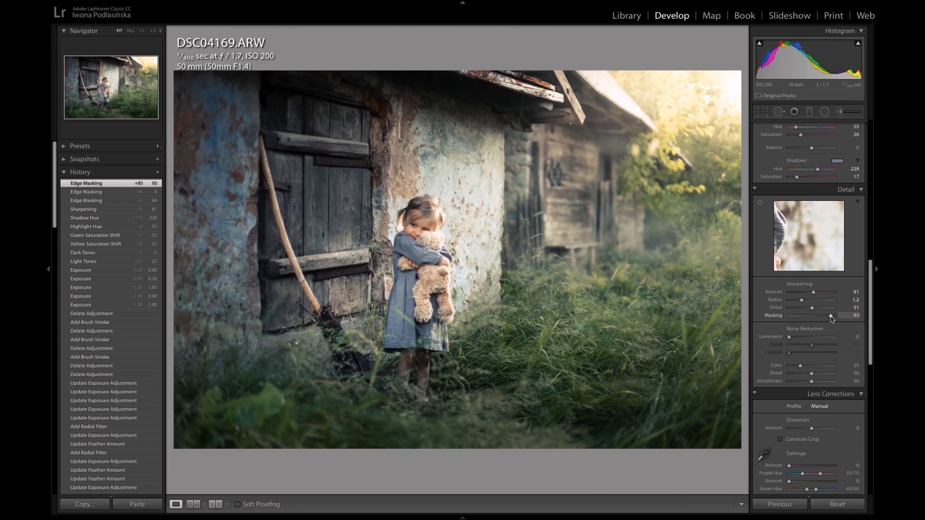
# Open the export settings for the edited photo and look over the location, naming, file format and sizing options.
pyautogui.moveTo(869, 276); pyautogui.dragTo(875, 130)
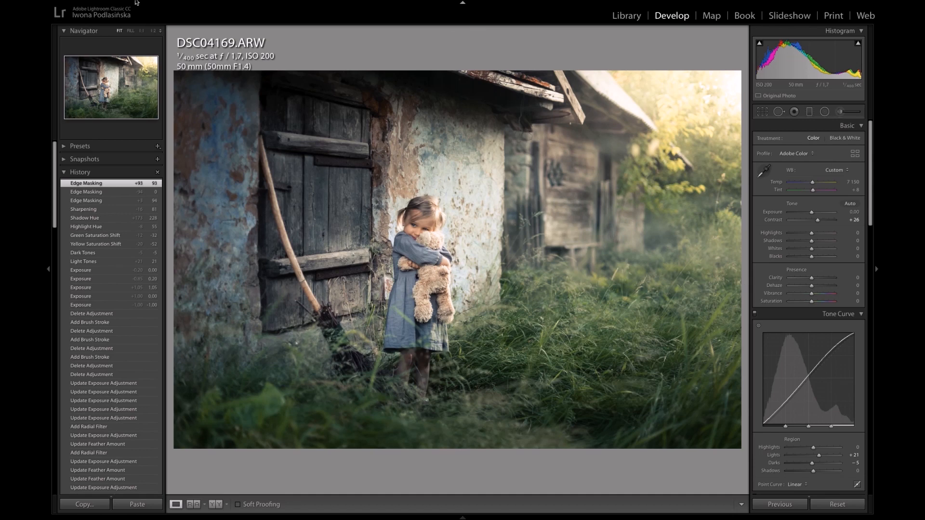
pyautogui.moveTo(137, 3)
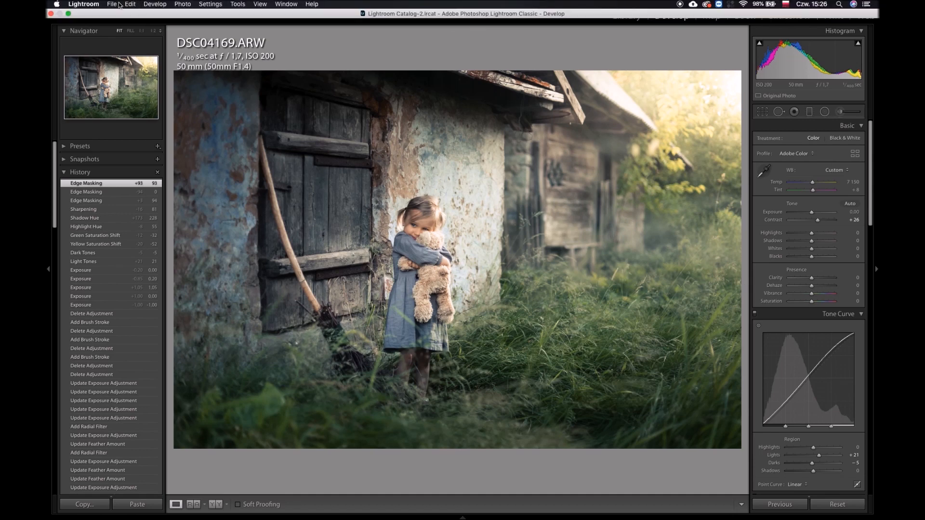
pyautogui.click(112, 5)
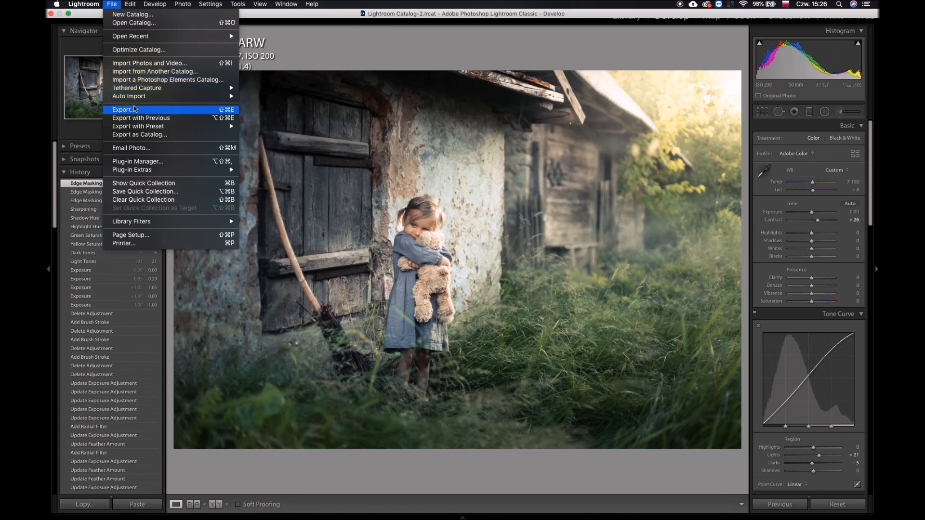
pyautogui.click(183, 111)
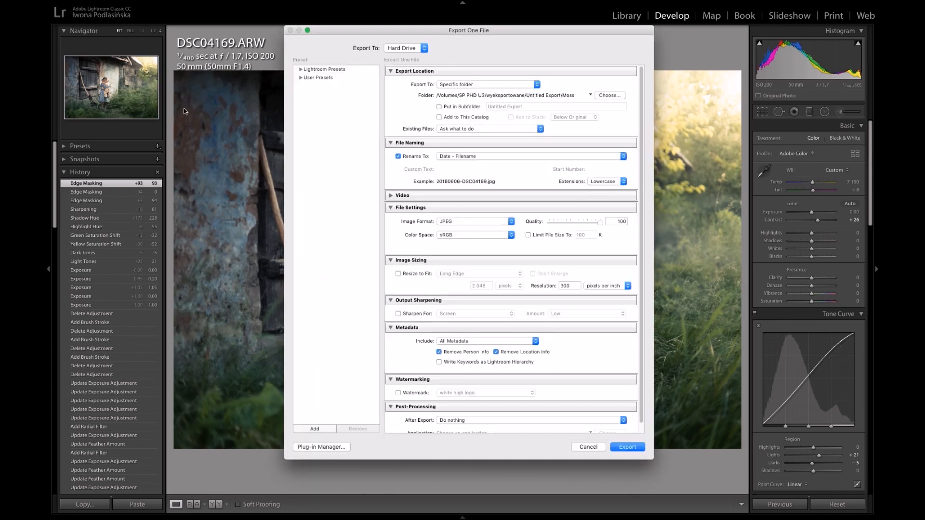
pyautogui.scroll(-1, 642, 113)
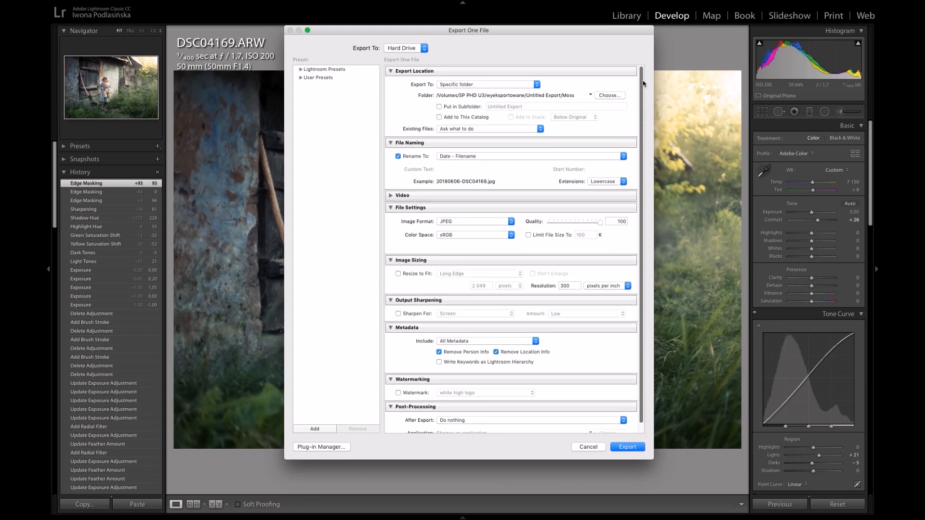
# Look over the export destination folder and the file naming templates, keeping the Moss folder and Date - Filename.
pyautogui.scroll(1, 643, 113)
pyautogui.click(610, 95)
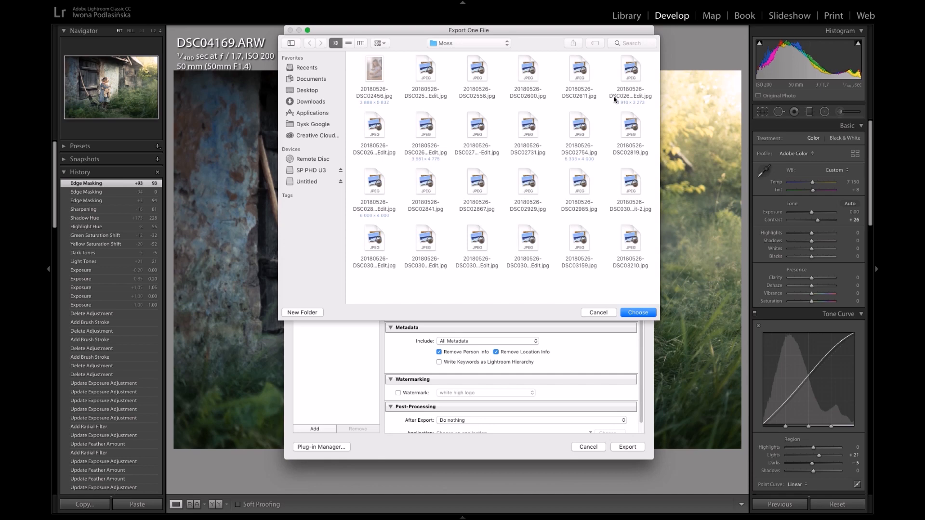
pyautogui.click(605, 313)
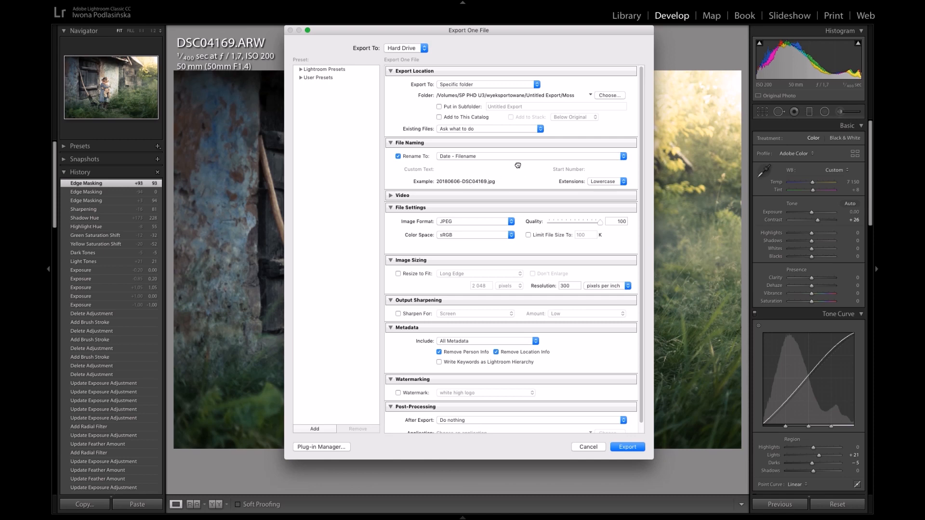
pyautogui.click(625, 156)
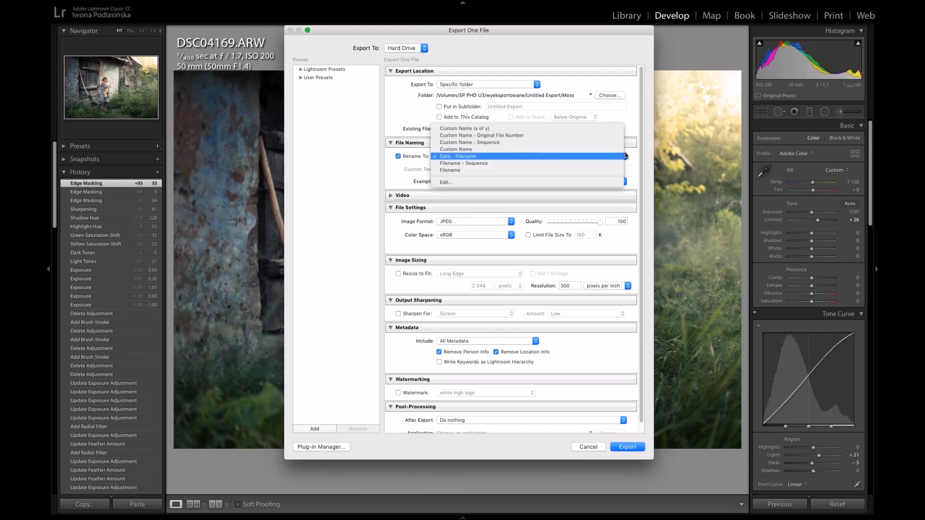
pyautogui.click(625, 155)
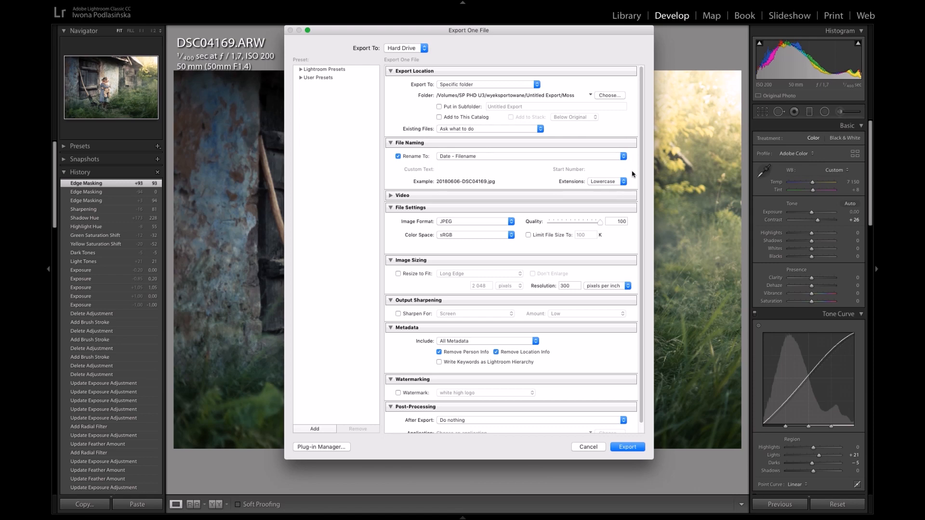
# Review the available image formats and color spaces for the export, keeping JPEG and sRGB.
pyautogui.scroll(-1, 633, 174)
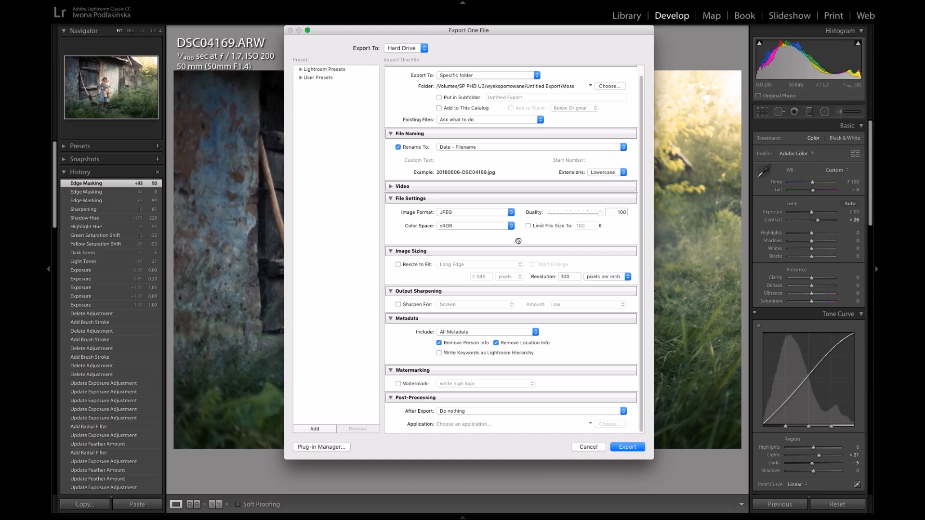
pyautogui.click(514, 213)
pyautogui.click(513, 213)
pyautogui.click(514, 214)
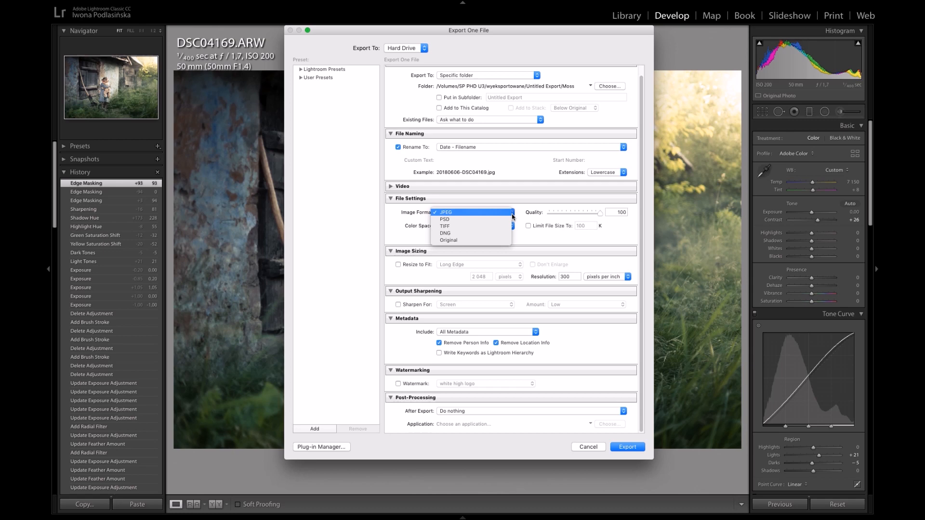
pyautogui.click(537, 241)
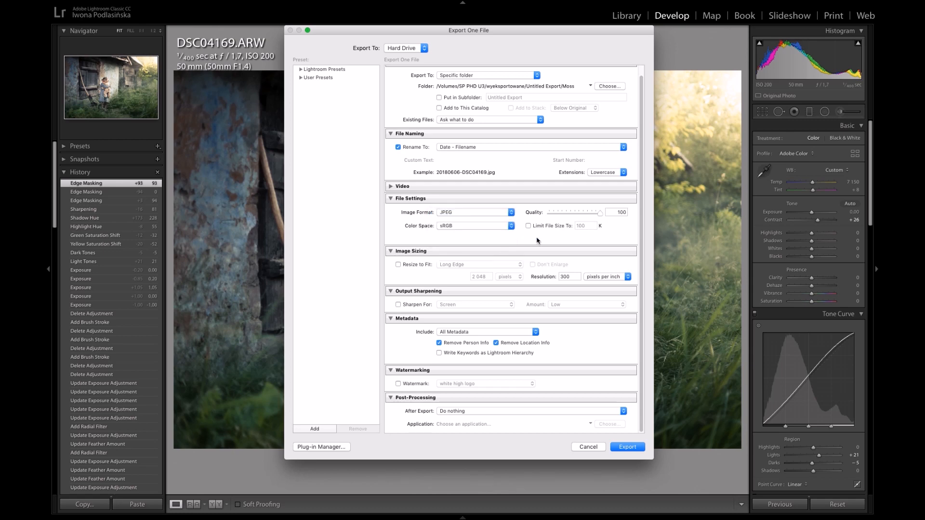
pyautogui.click(512, 226)
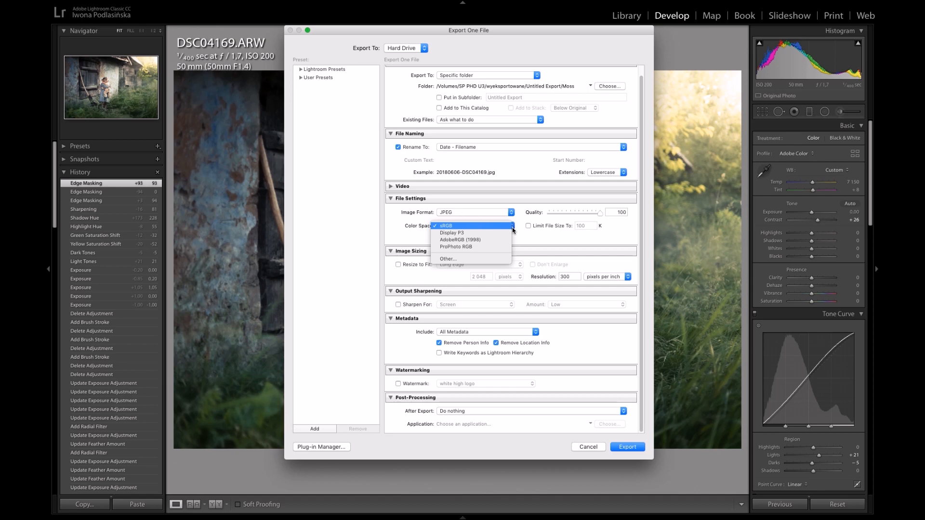
pyautogui.click(512, 228)
pyautogui.click(512, 227)
pyautogui.click(512, 228)
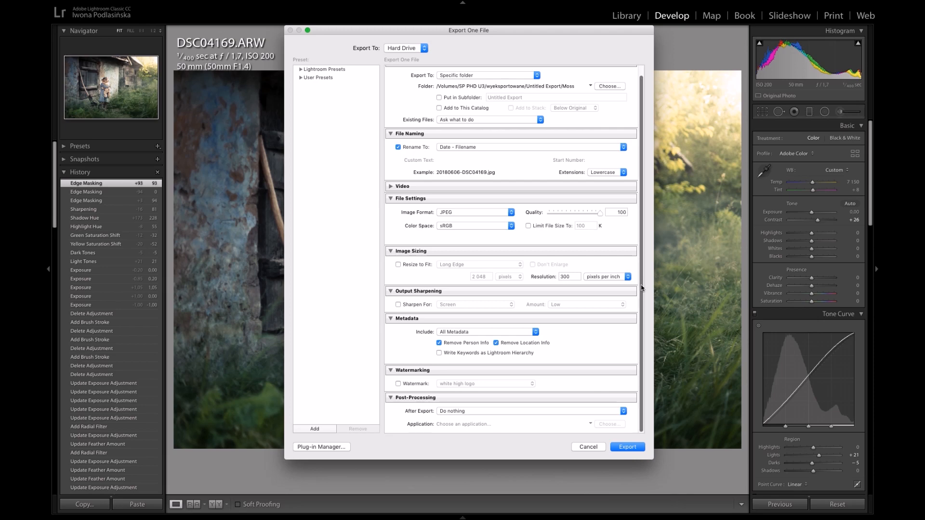
# Try resizing the export to a 2048-pixel long edge, and turn the resizing off again.
pyautogui.click(398, 265)
pyautogui.click(398, 265)
pyautogui.click(398, 265)
pyautogui.click(398, 265)
pyautogui.click(398, 265)
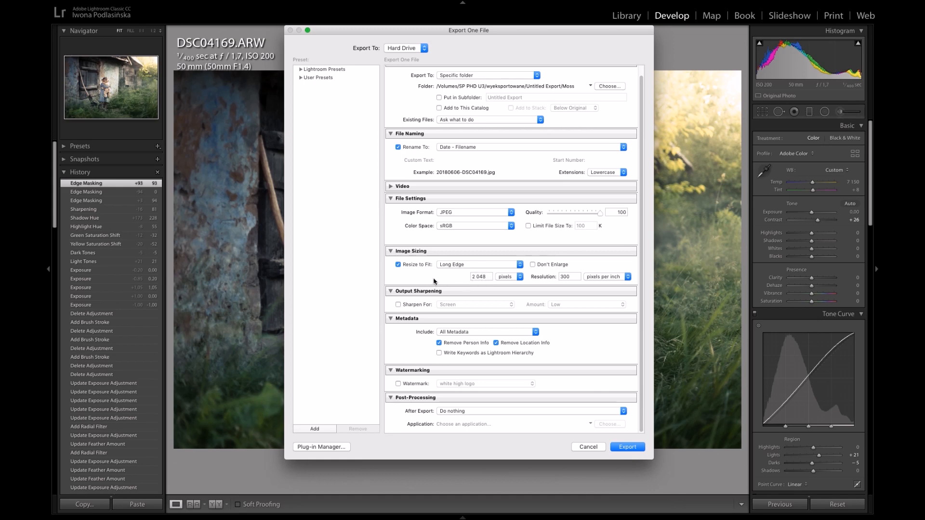
pyautogui.click(397, 265)
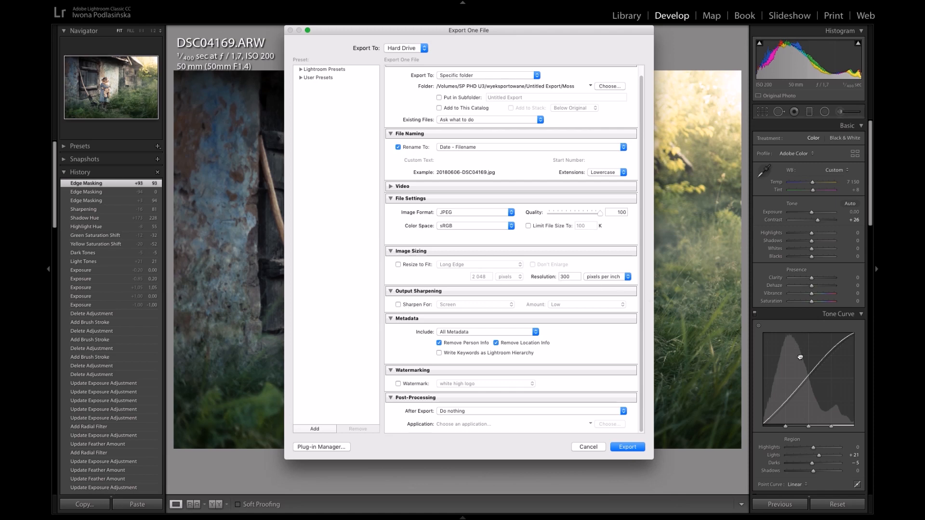
# Turn on output sharpening for Screen at the Low amount and collapse the metadata options.
pyautogui.click(398, 304)
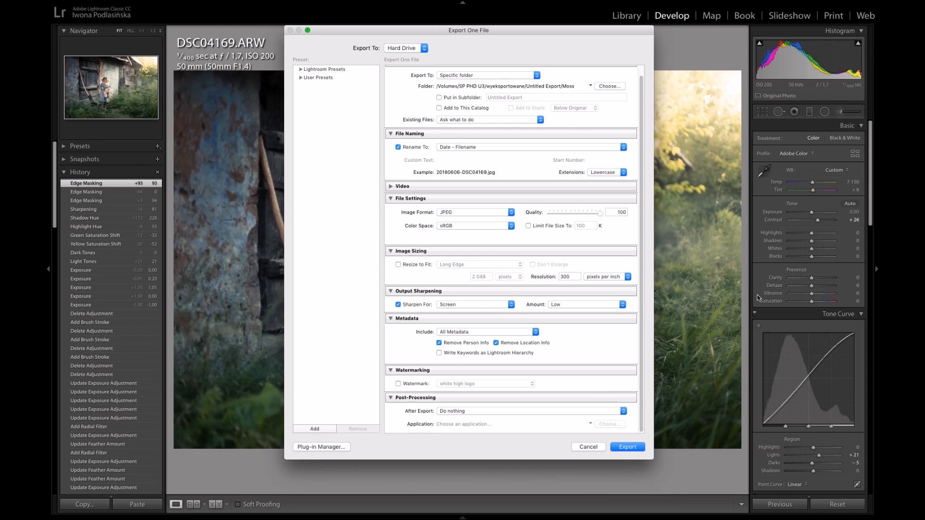
pyautogui.click(397, 305)
pyautogui.click(398, 305)
pyautogui.click(464, 305)
pyautogui.click(398, 337)
pyautogui.click(633, 321)
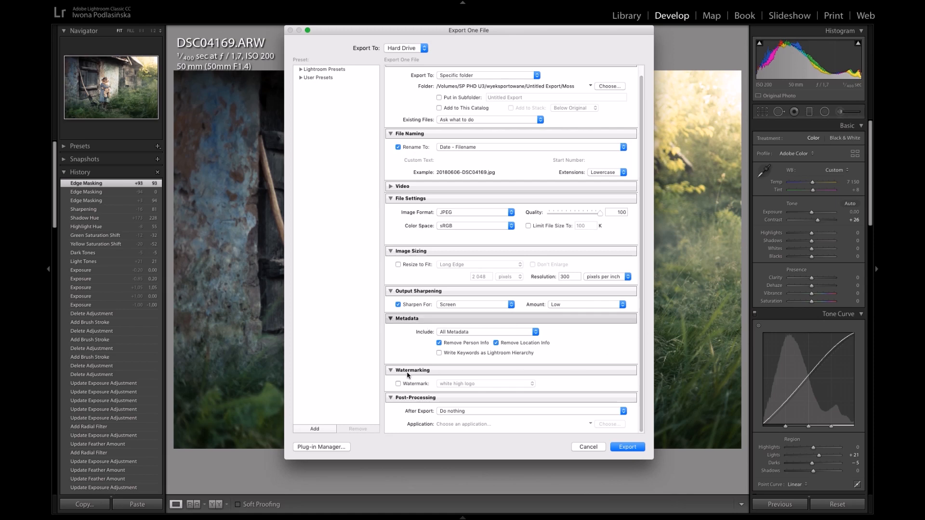
# Enable the white high logo watermark for the export and open the watermarks for editing.
pyautogui.click(398, 354)
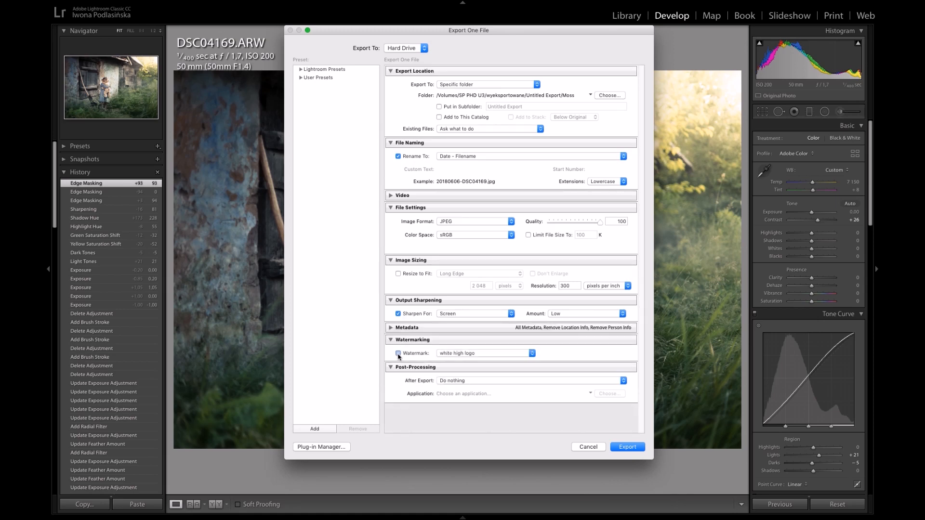
pyautogui.click(398, 355)
pyautogui.click(398, 355)
pyautogui.click(484, 354)
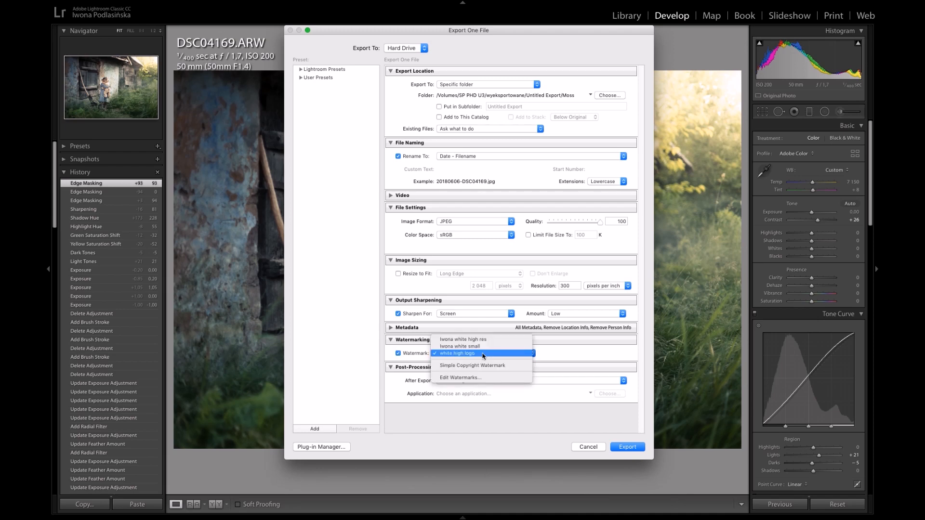
pyautogui.click(479, 379)
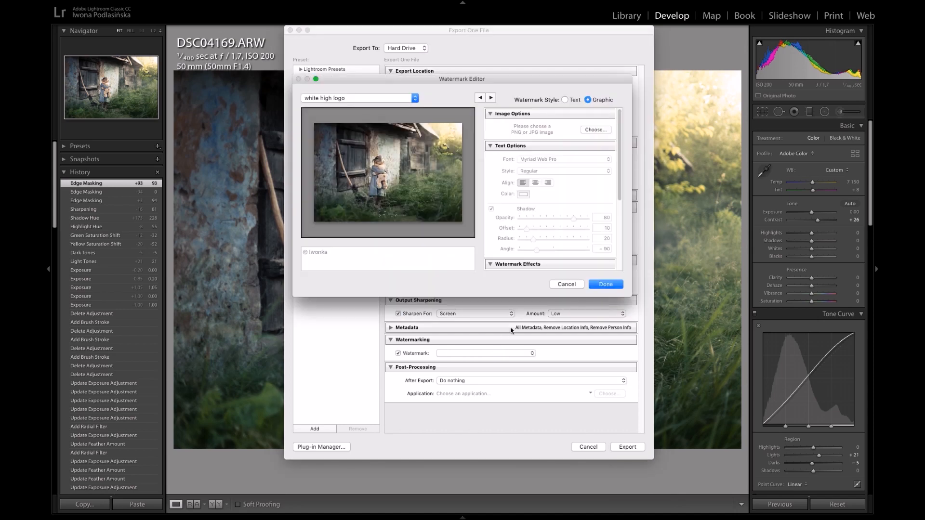
# Review the graphic watermark's effects and try anchoring it at the center and at the bottom center.
pyautogui.click(415, 98)
pyautogui.click(415, 98)
pyautogui.moveTo(618, 190); pyautogui.dragTo(621, 260)
pyautogui.click(525, 264)
pyautogui.click(525, 253)
pyautogui.click(525, 264)
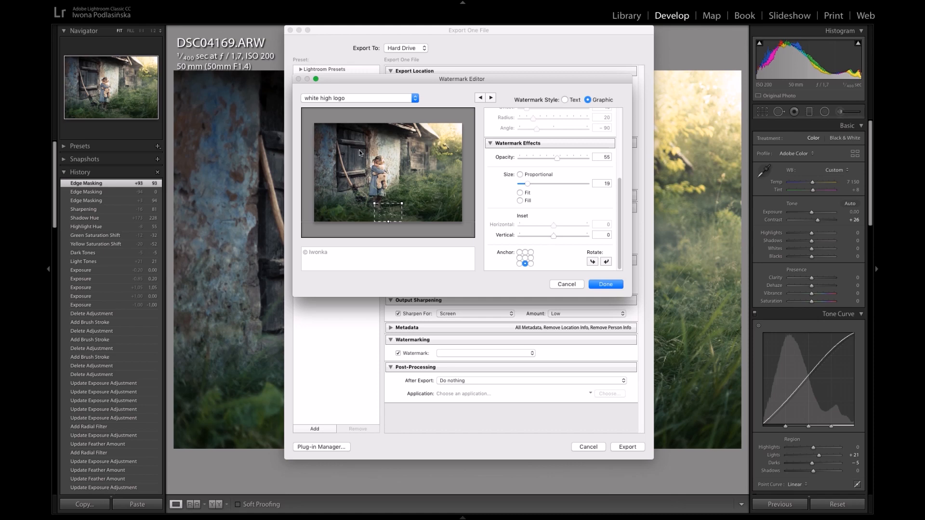
# Look over the watermark preset options, and leave the watermark editor and the export settings without saving or exporting.
pyautogui.click(414, 99)
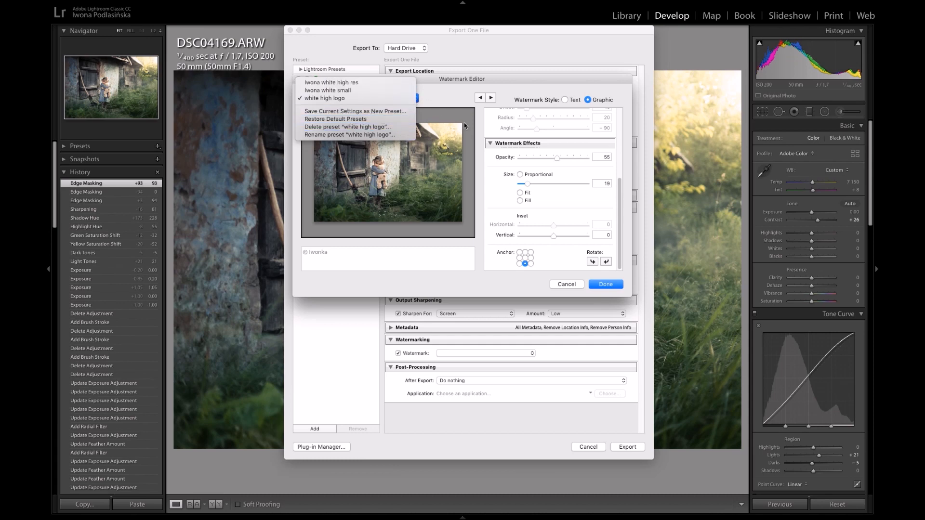
pyautogui.click(461, 104)
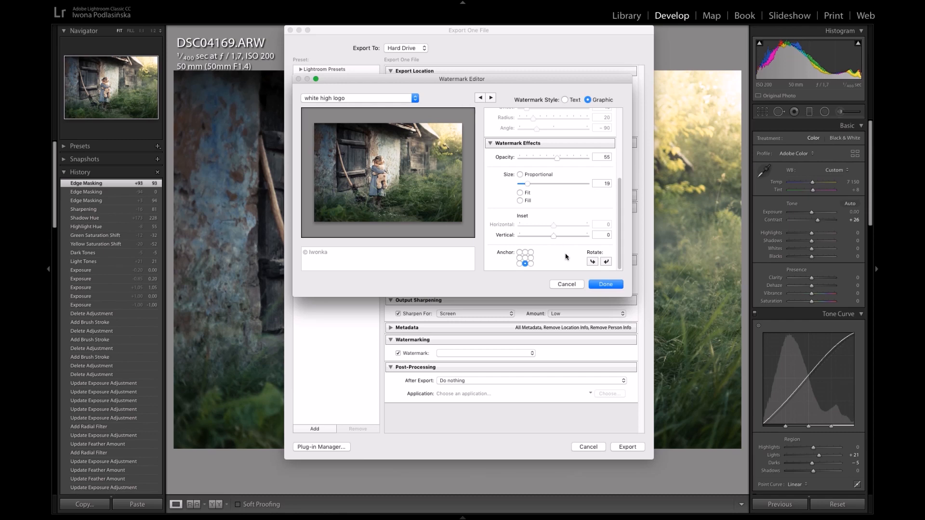
pyautogui.click(570, 284)
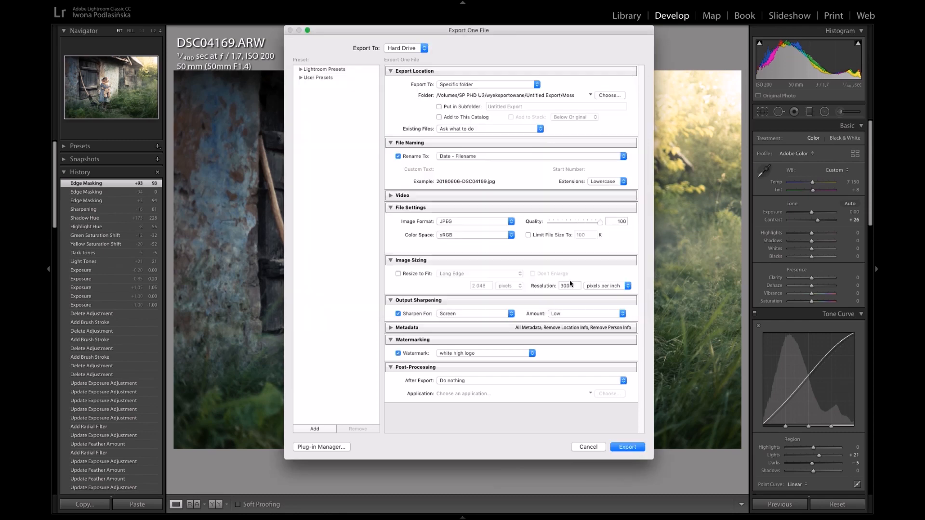
pyautogui.click(588, 446)
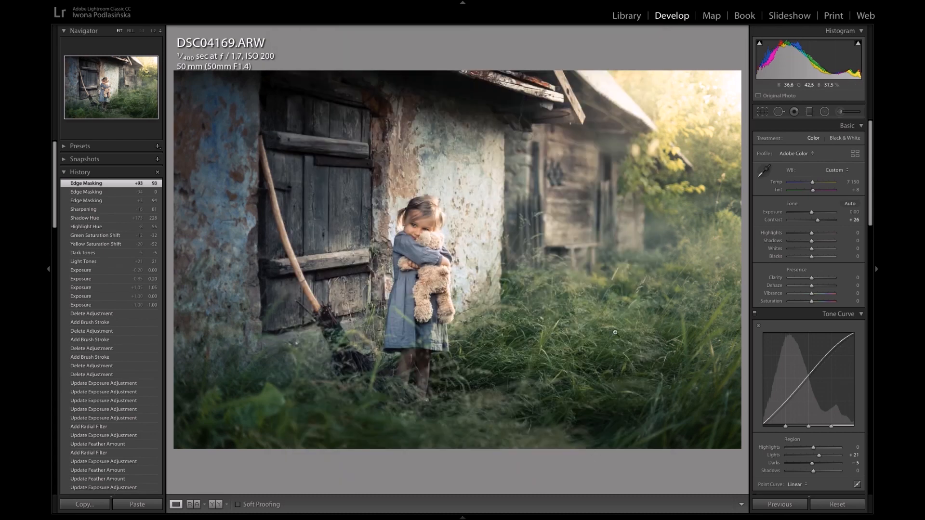
# Look over the photo's options for editing in Adobe Photoshop CC 2018 or another application.
pyautogui.rightClick(656, 225)
pyautogui.click(491, 251)
pyautogui.rightClick(490, 251)
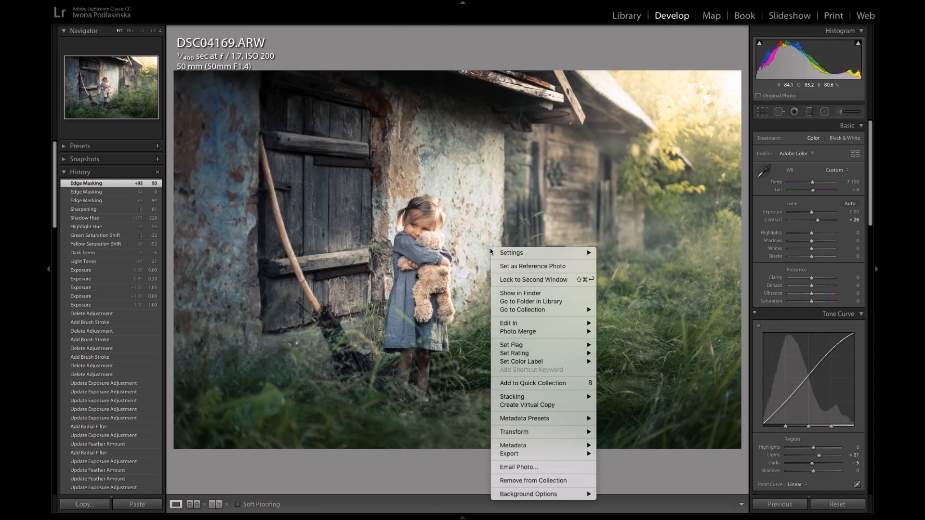
pyautogui.moveTo(570, 326)
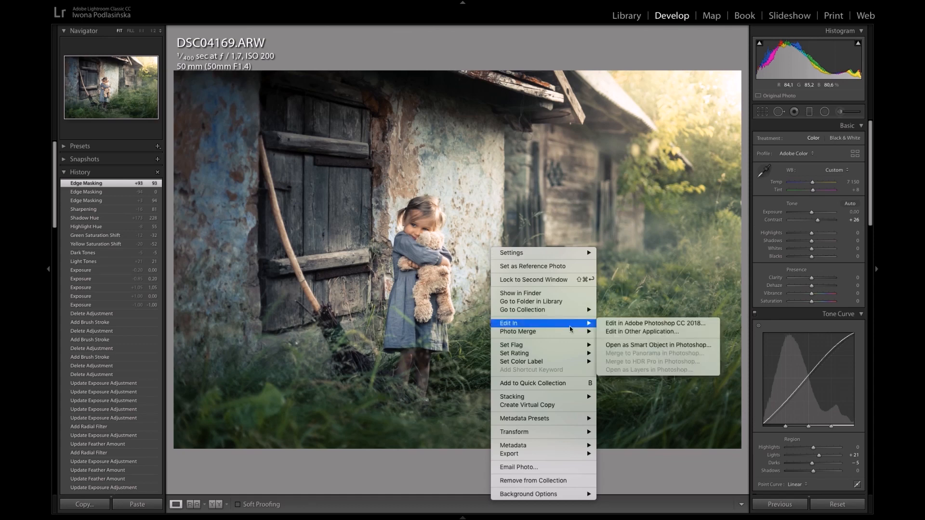
pyautogui.press('Escape')
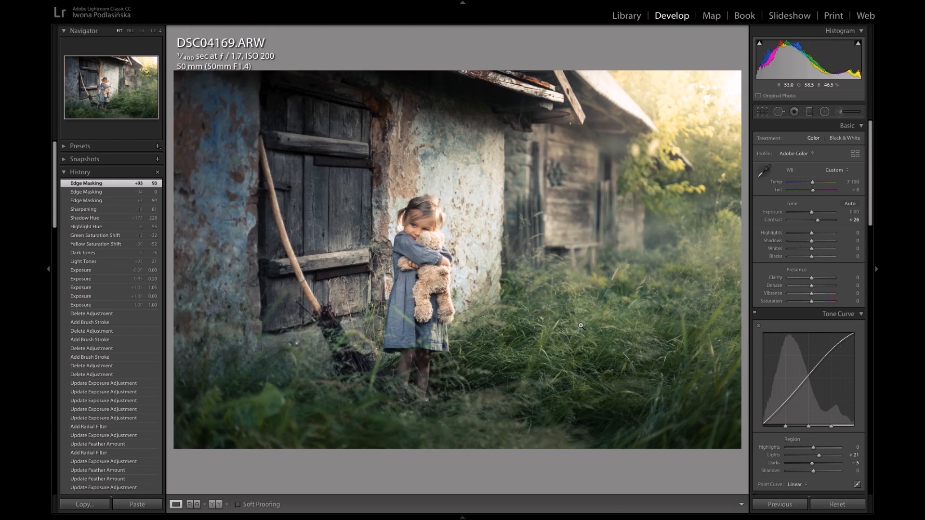